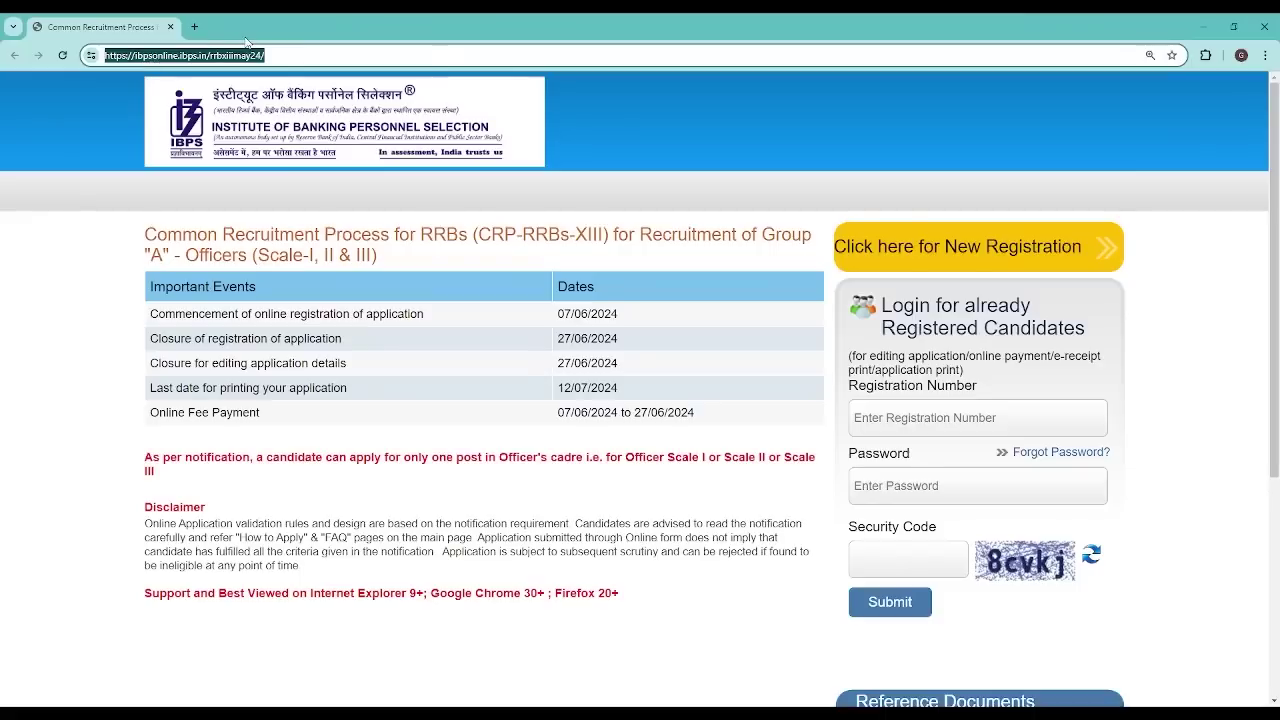
Start a new candidate registration and go through the basic info form's name, mobile number and e-mail fields.
{"action": "left_click", "coordinate": [980, 247]}
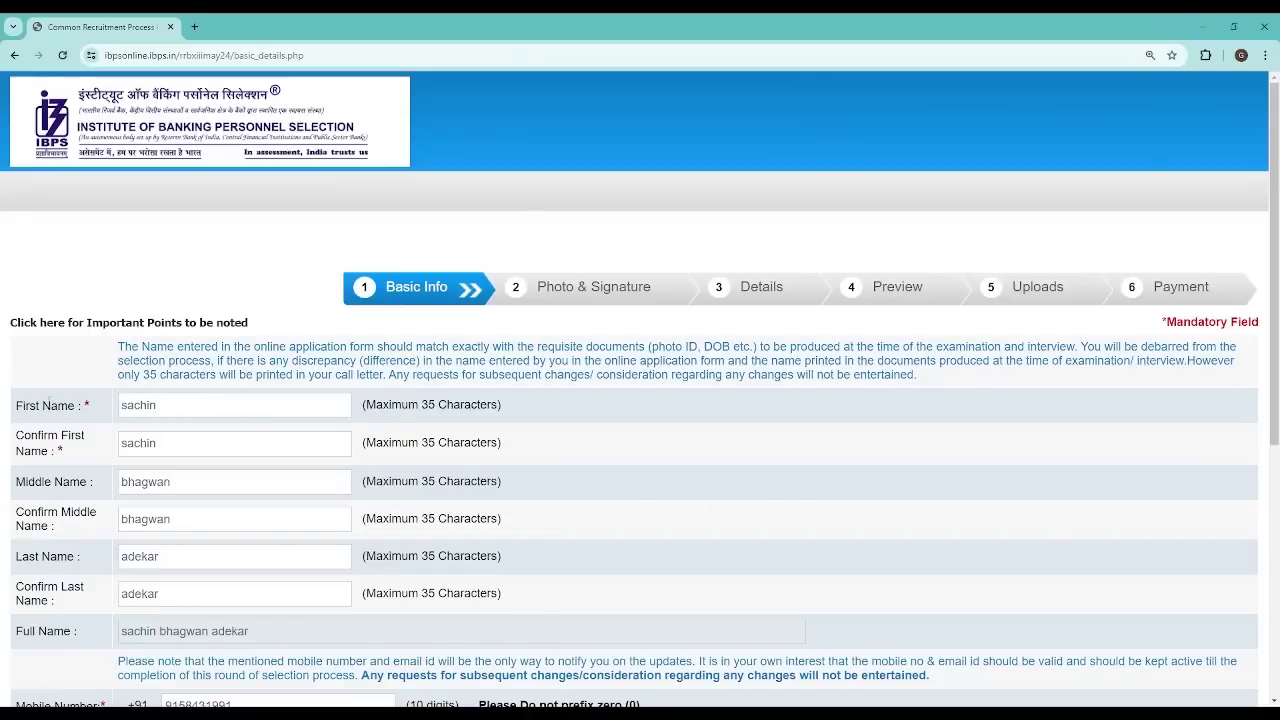
{"action": "scroll", "coordinate": [47, 482], "scroll_direction": "down", "scroll_amount": 3}
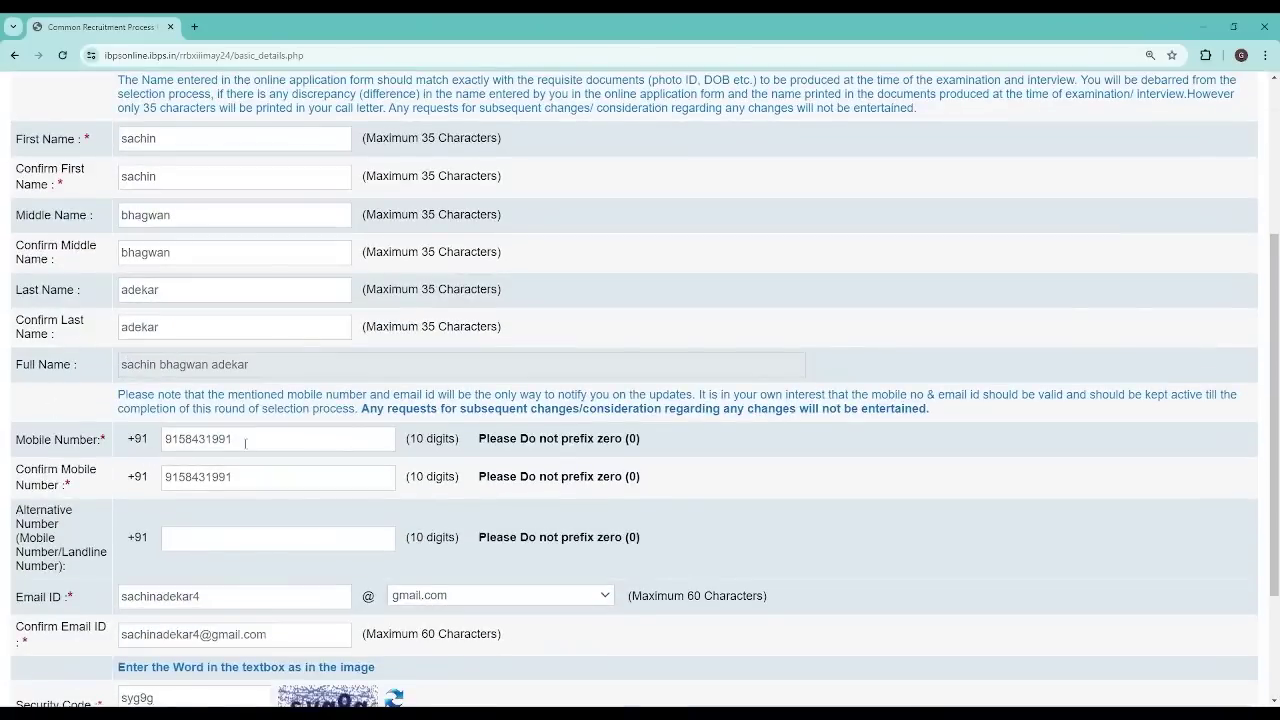
{"action": "scroll", "coordinate": [230, 470], "scroll_direction": "down", "scroll_amount": 1}
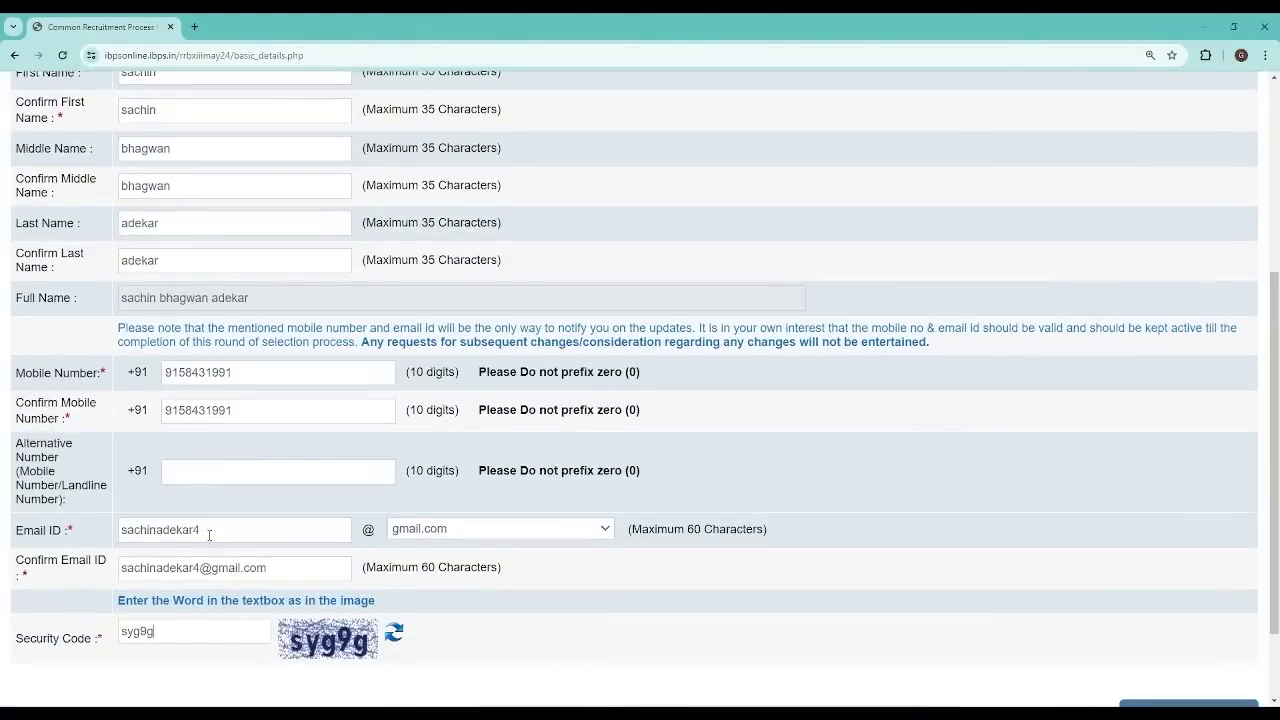
{"action": "scroll", "coordinate": [190, 480], "scroll_direction": "down", "scroll_amount": 2}
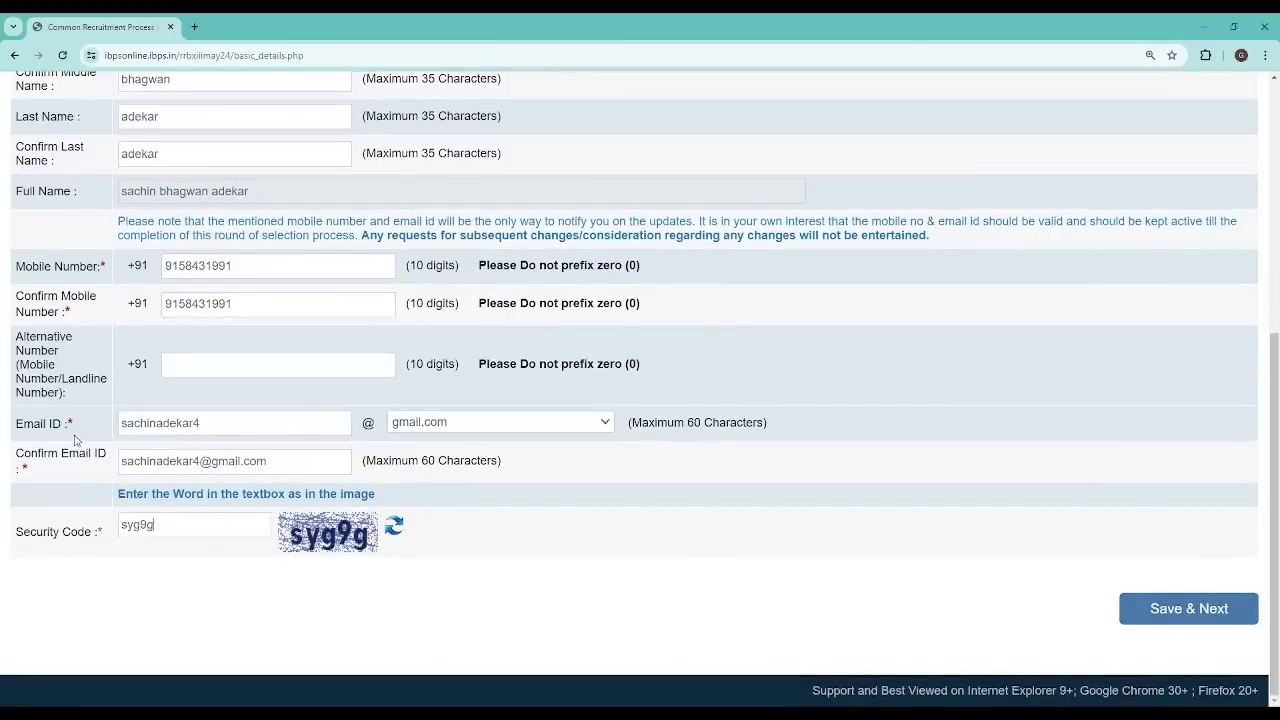
Check the e-mail and name entries, then save the basic info and confirm that the details are correct.
{"action": "left_click_drag", "start_coordinate": [126, 428], "coordinate": [200, 424]}
{"action": "left_click", "coordinate": [204, 424]}
{"action": "left_click_drag", "start_coordinate": [266, 461], "coordinate": [68, 470]}
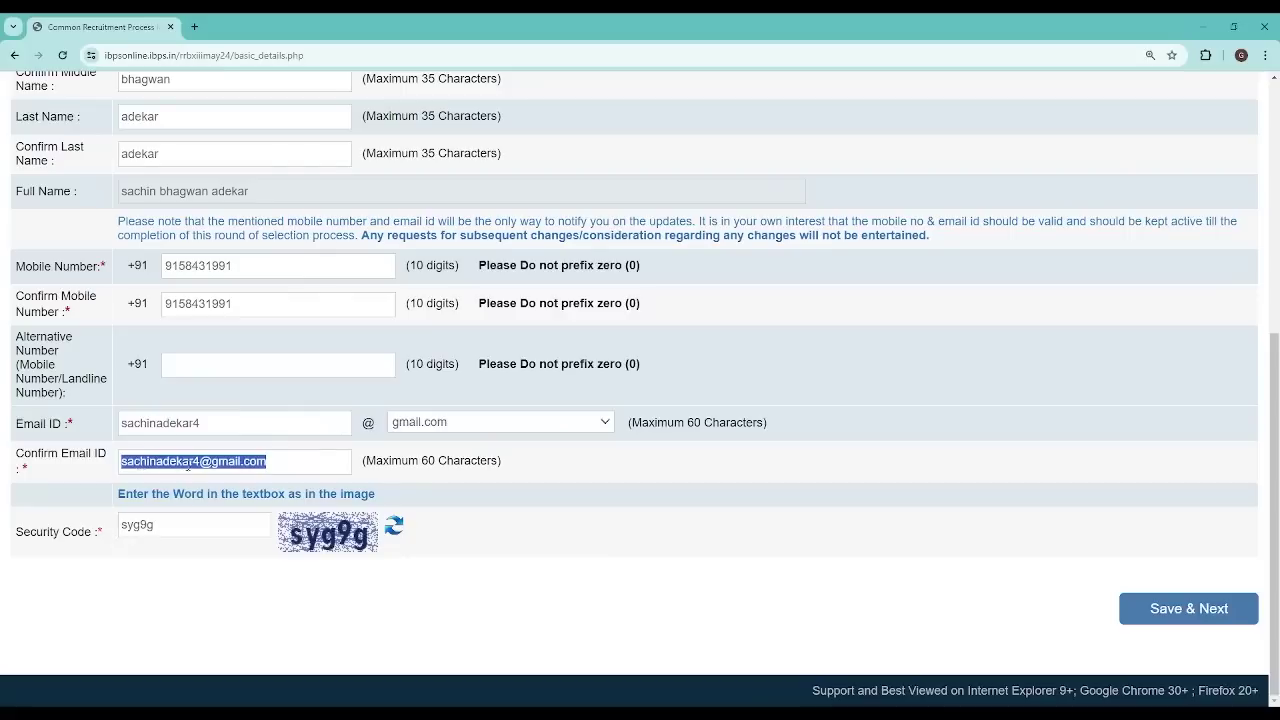
{"action": "left_click", "coordinate": [273, 463]}
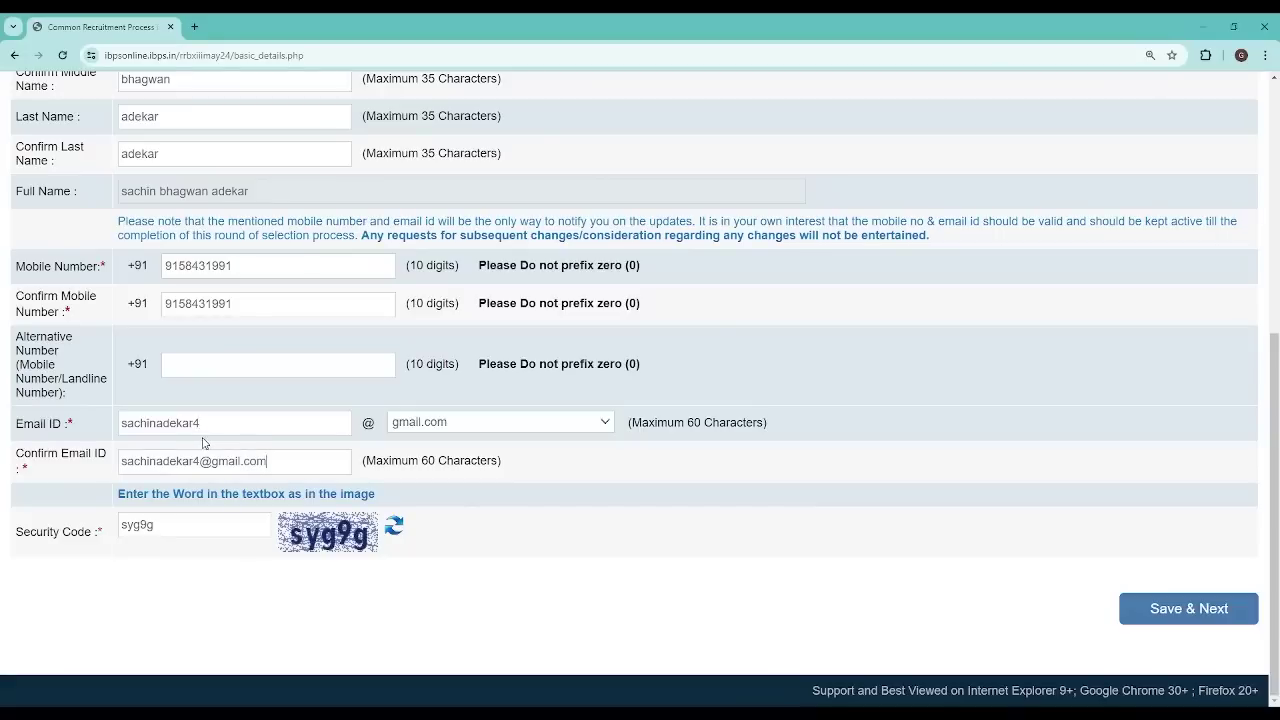
{"action": "scroll", "coordinate": [263, 315], "scroll_direction": "up", "scroll_amount": 2}
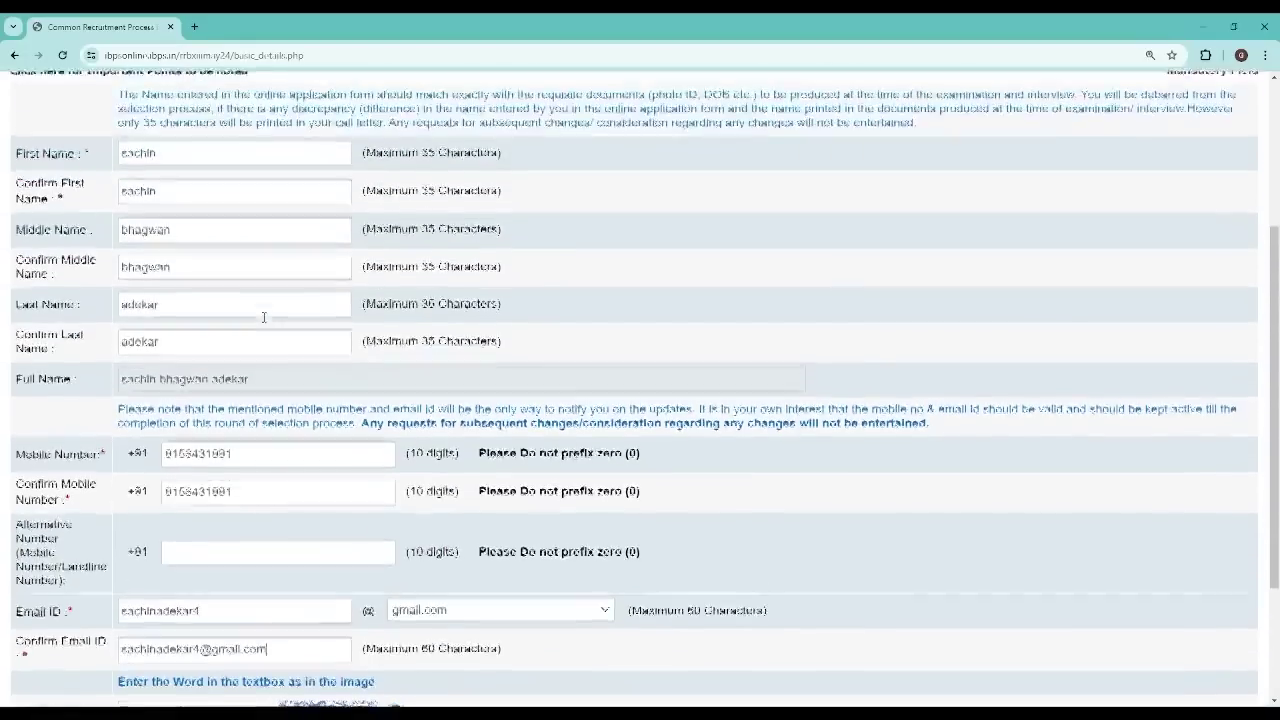
{"action": "scroll", "coordinate": [263, 317], "scroll_direction": "up", "scroll_amount": 2}
{"action": "scroll", "coordinate": [265, 317], "scroll_direction": "down", "scroll_amount": 4}
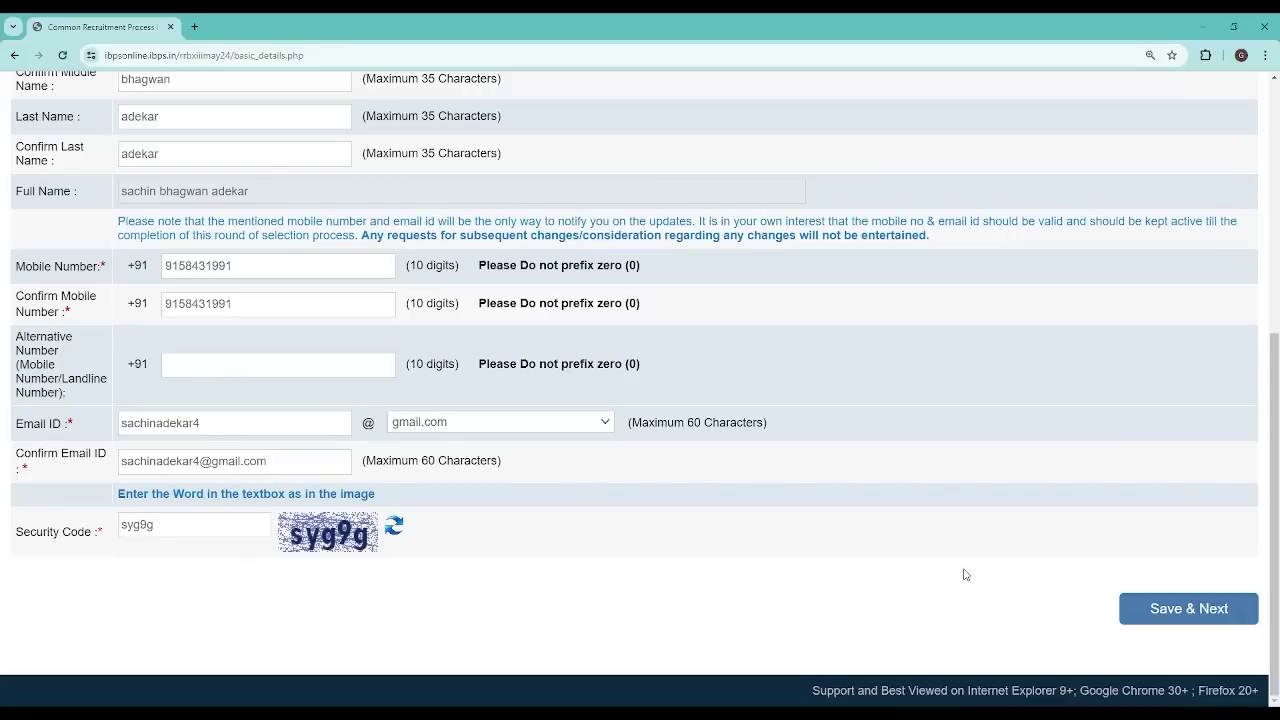
{"action": "left_click", "coordinate": [1166, 617]}
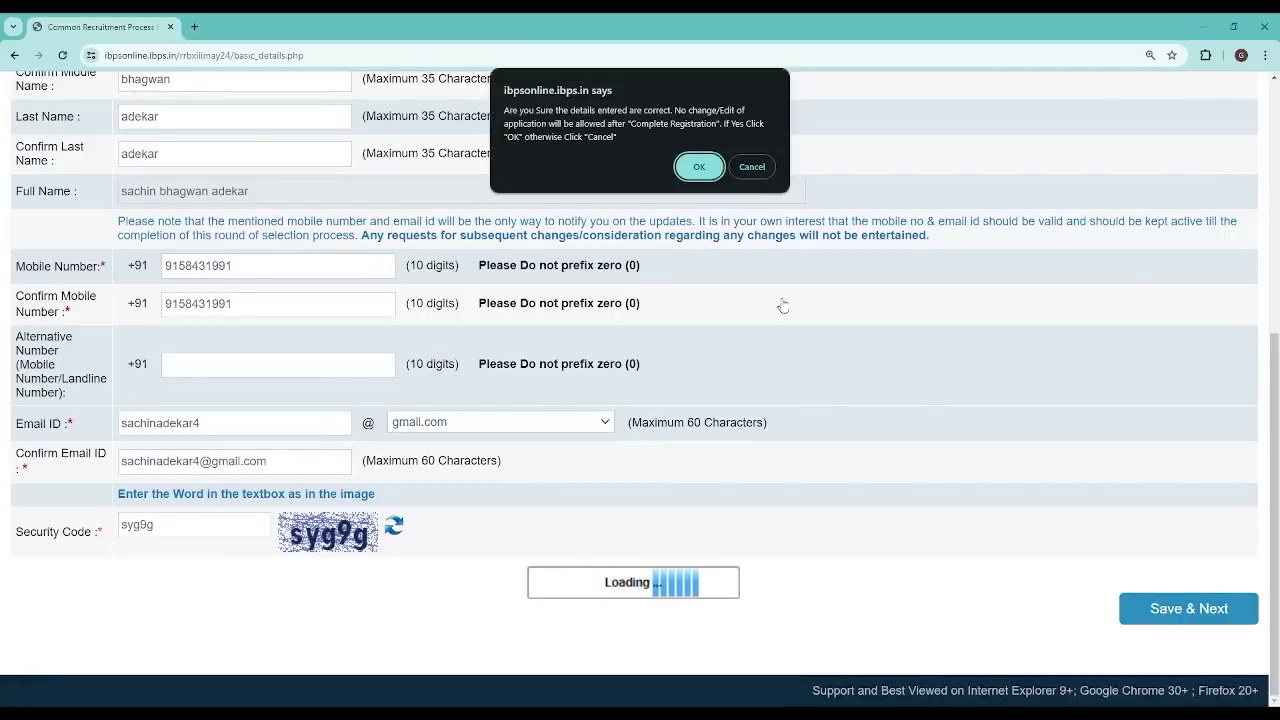
{"action": "left_click", "coordinate": [699, 167]}
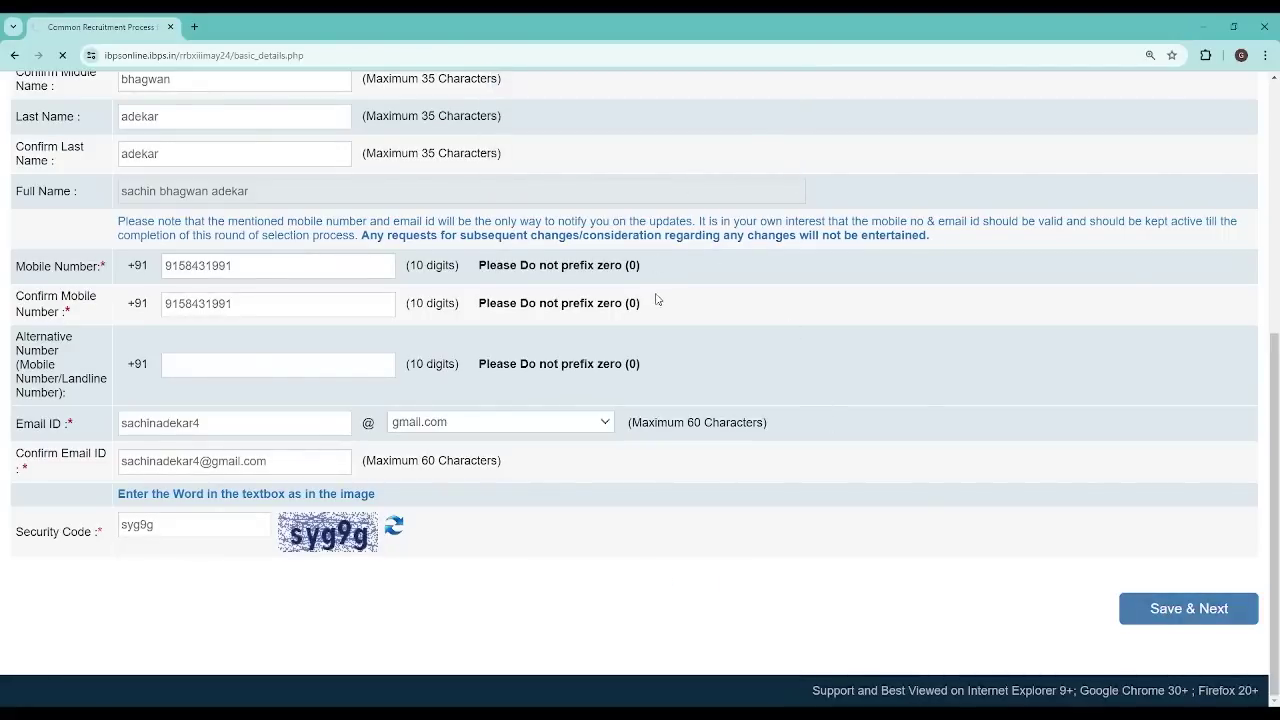
Upload Photo.jpg as the scanned photograph of the candidate.
{"action": "scroll", "coordinate": [619, 403], "scroll_direction": "down", "scroll_amount": 2}
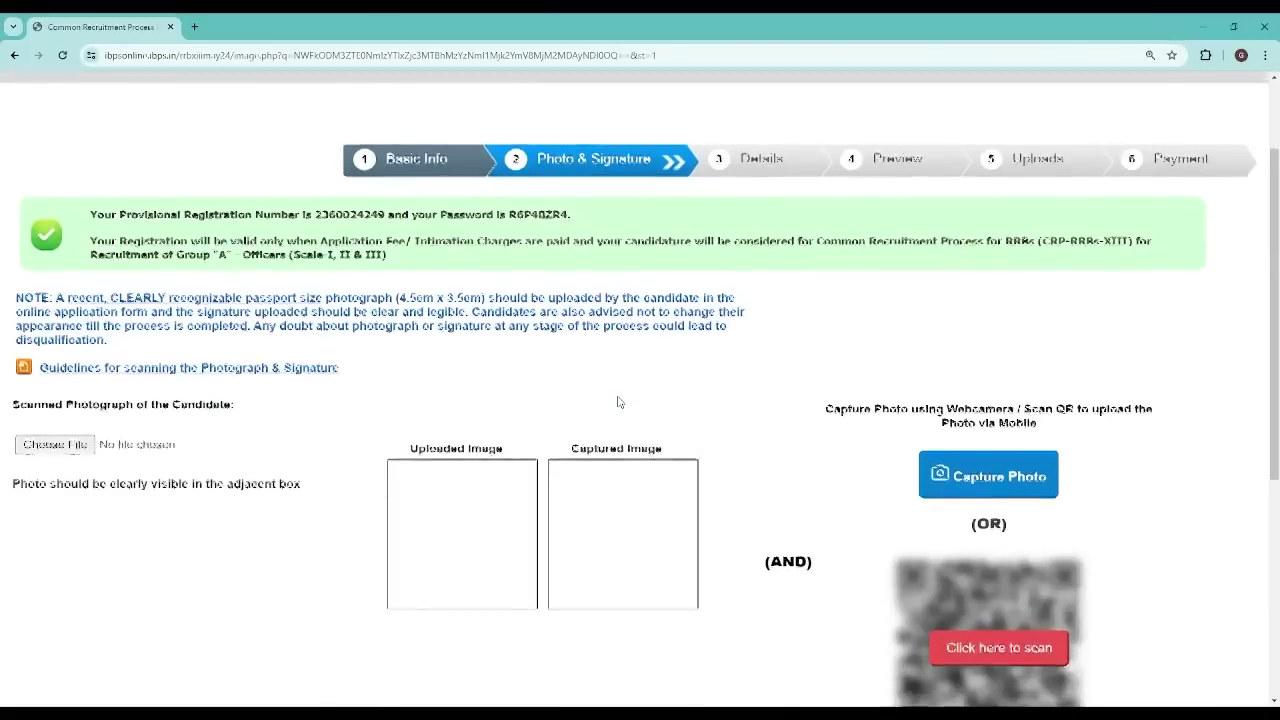
{"action": "scroll", "coordinate": [589, 406], "scroll_direction": "down", "scroll_amount": 3}
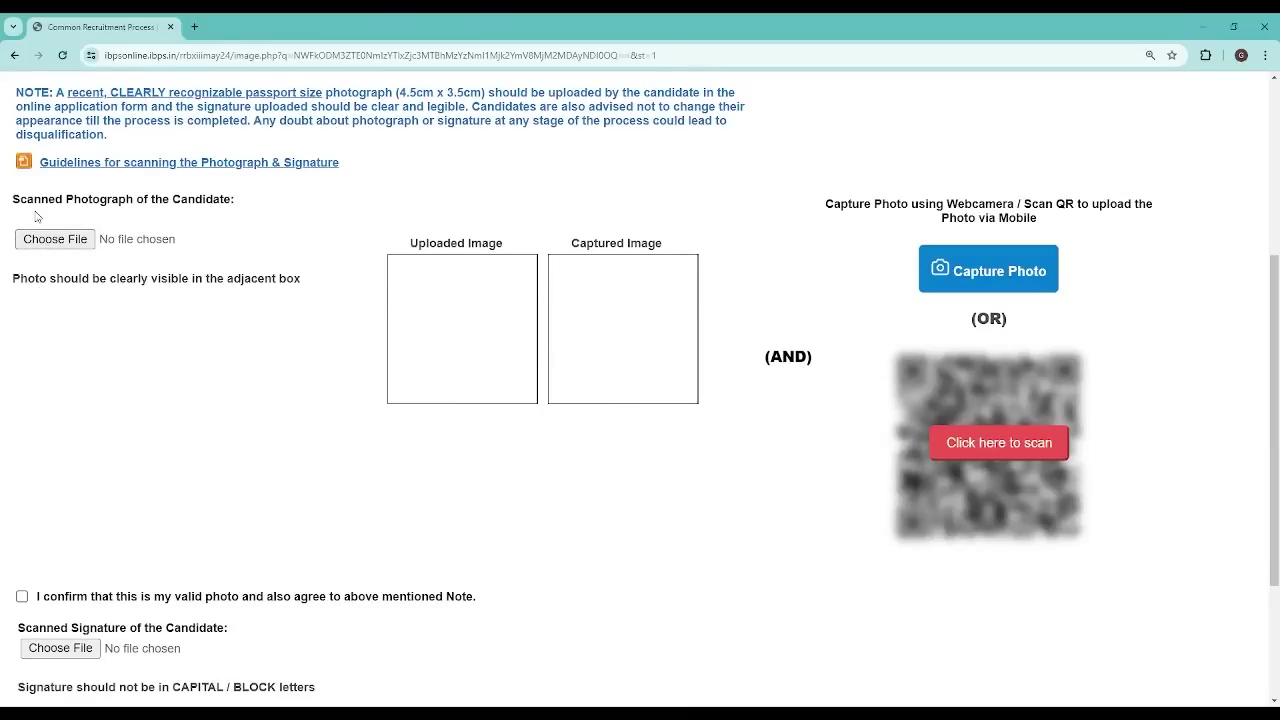
{"action": "scroll", "coordinate": [40, 260], "scroll_direction": "down", "scroll_amount": 2}
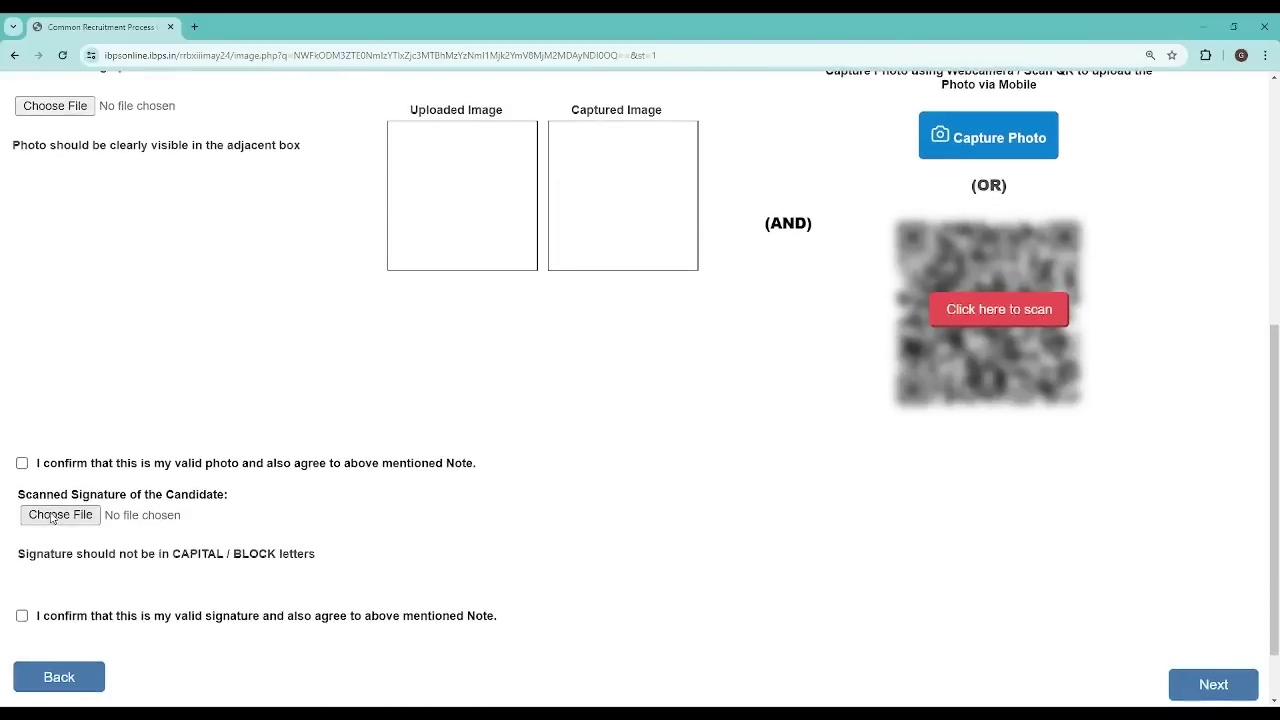
{"action": "scroll", "coordinate": [326, 511], "scroll_direction": "up", "scroll_amount": 4}
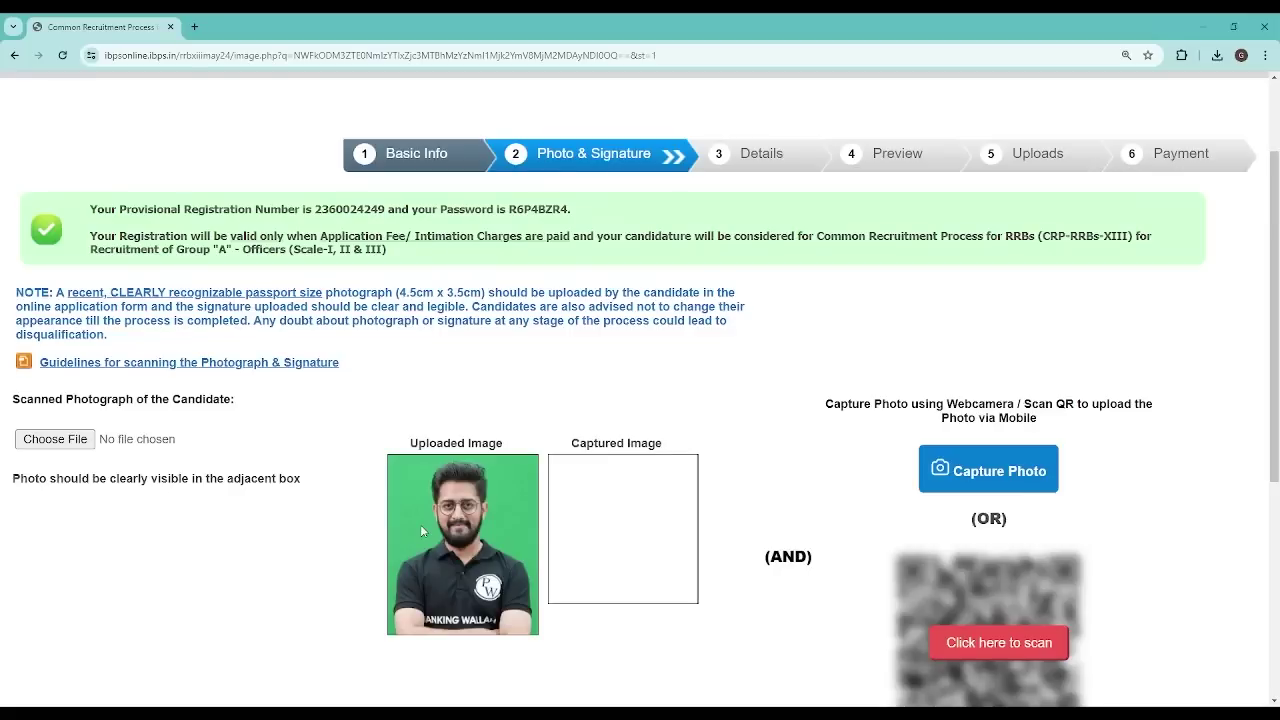
{"action": "scroll", "coordinate": [420, 524], "scroll_direction": "down", "scroll_amount": 2}
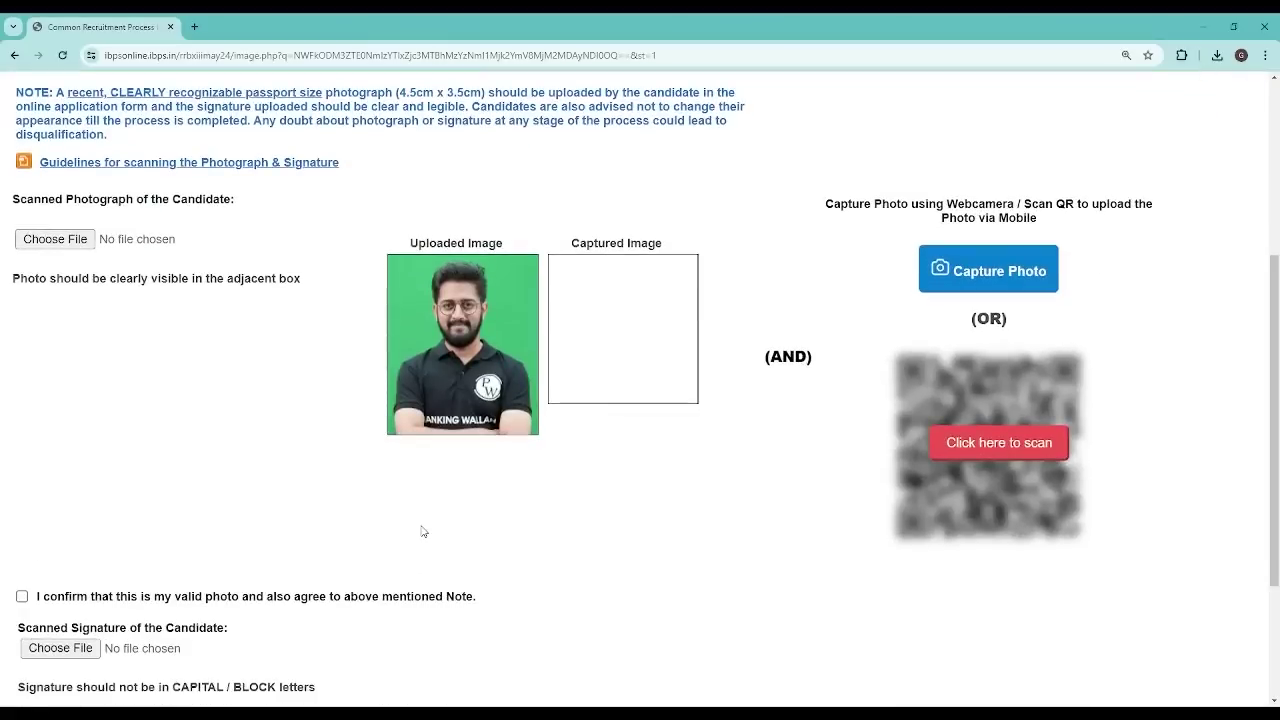
{"action": "left_click", "coordinate": [28, 242]}
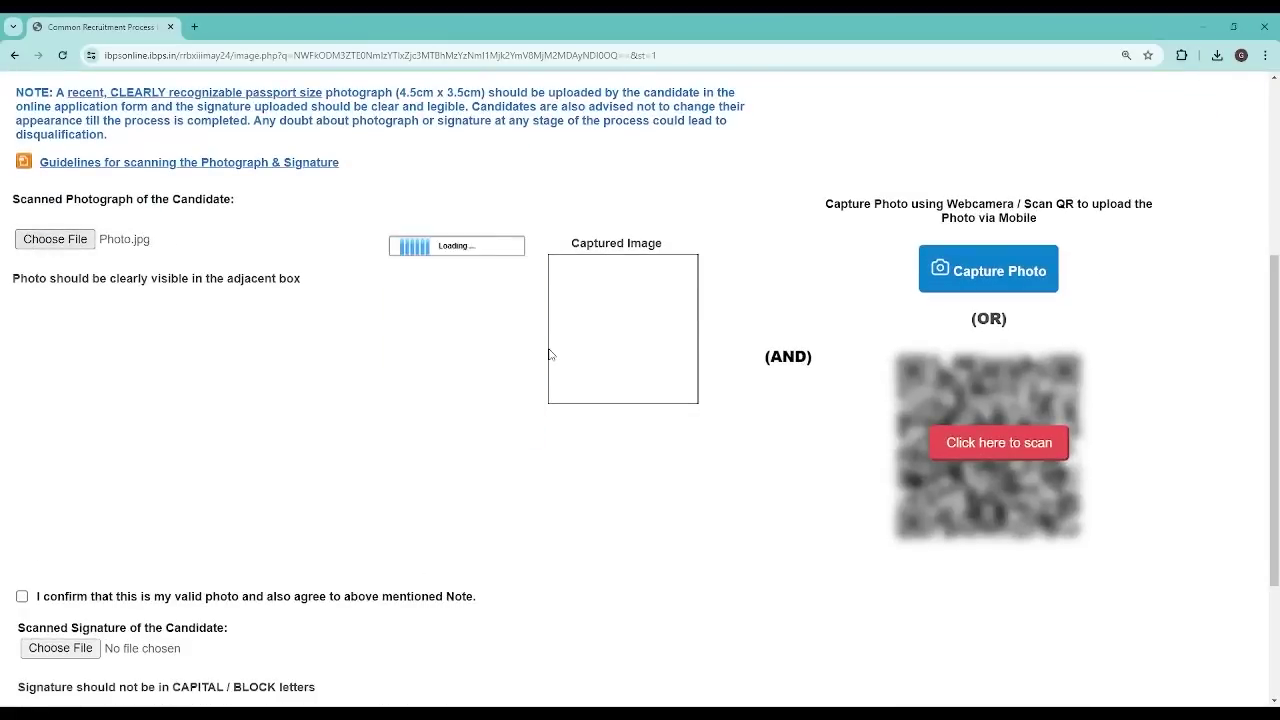
Upload the candidate's scanned signature and accept the declarations for a valid photo and a valid signature.
{"action": "scroll", "coordinate": [471, 331], "scroll_direction": "down", "scroll_amount": 1}
{"action": "scroll", "coordinate": [471, 331], "scroll_direction": "down", "scroll_amount": 2}
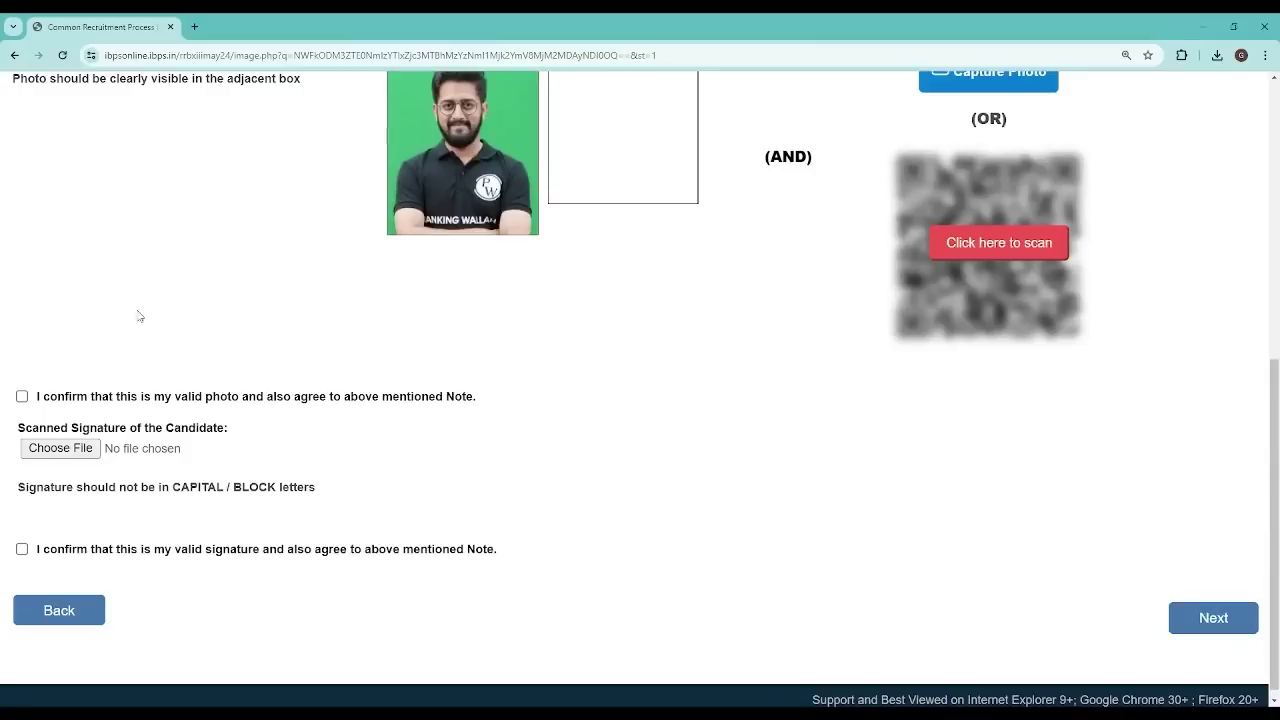
{"action": "left_click", "coordinate": [22, 396]}
{"action": "left_click", "coordinate": [77, 456]}
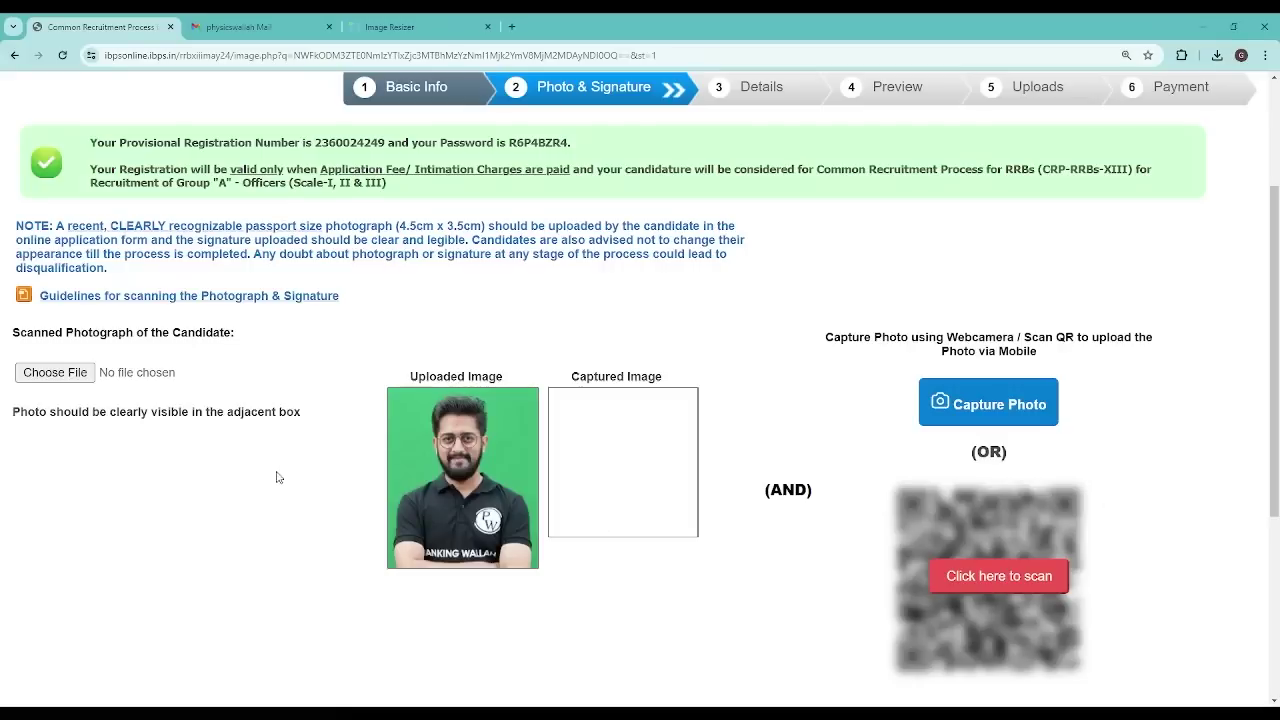
{"action": "scroll", "coordinate": [278, 476], "scroll_direction": "down", "scroll_amount": 2}
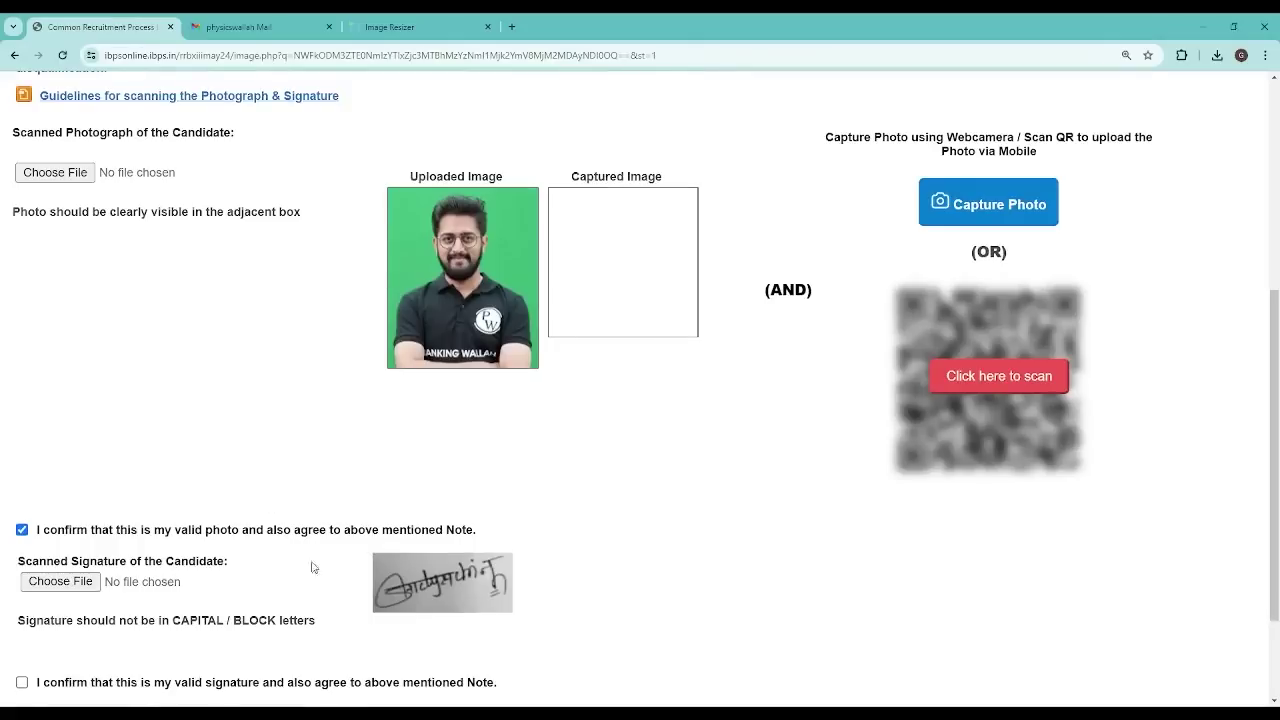
{"action": "scroll", "coordinate": [437, 575], "scroll_direction": "down", "scroll_amount": 2}
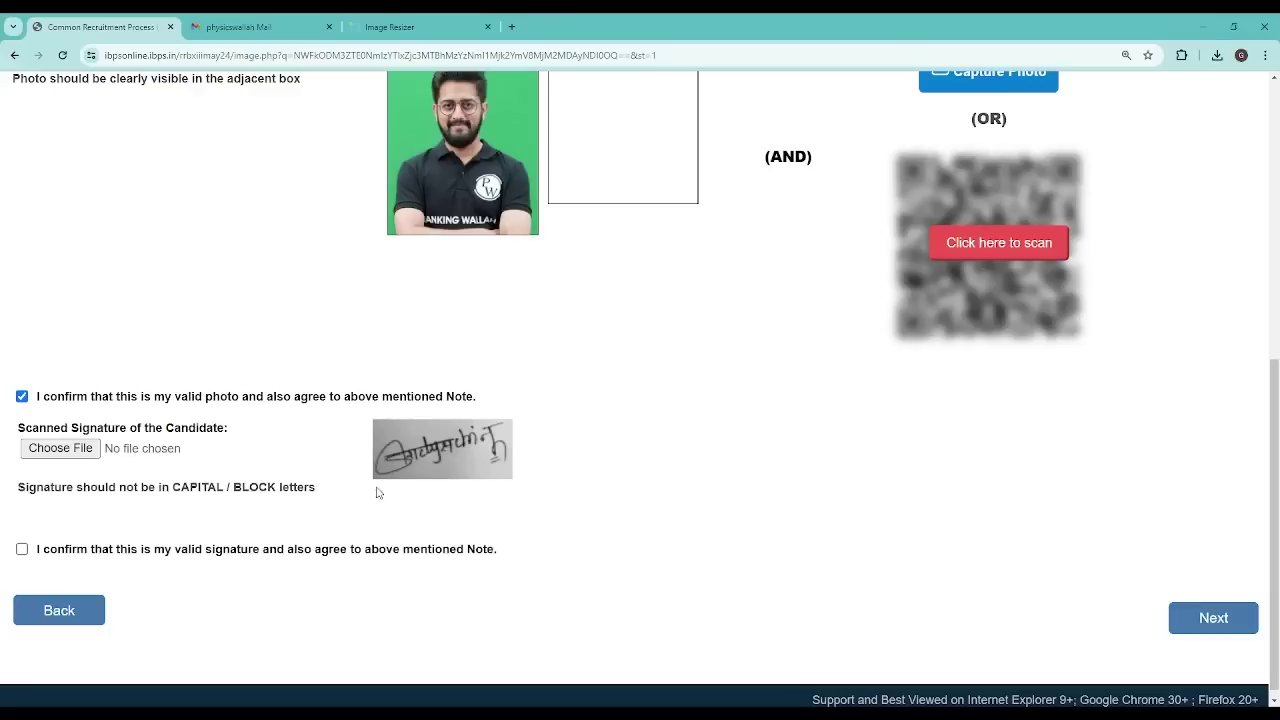
{"action": "left_click", "coordinate": [22, 549]}
Capture the candidate's live photo through the QR code scan for mobile upload.
{"action": "scroll", "coordinate": [969, 505], "scroll_direction": "up", "scroll_amount": 3}
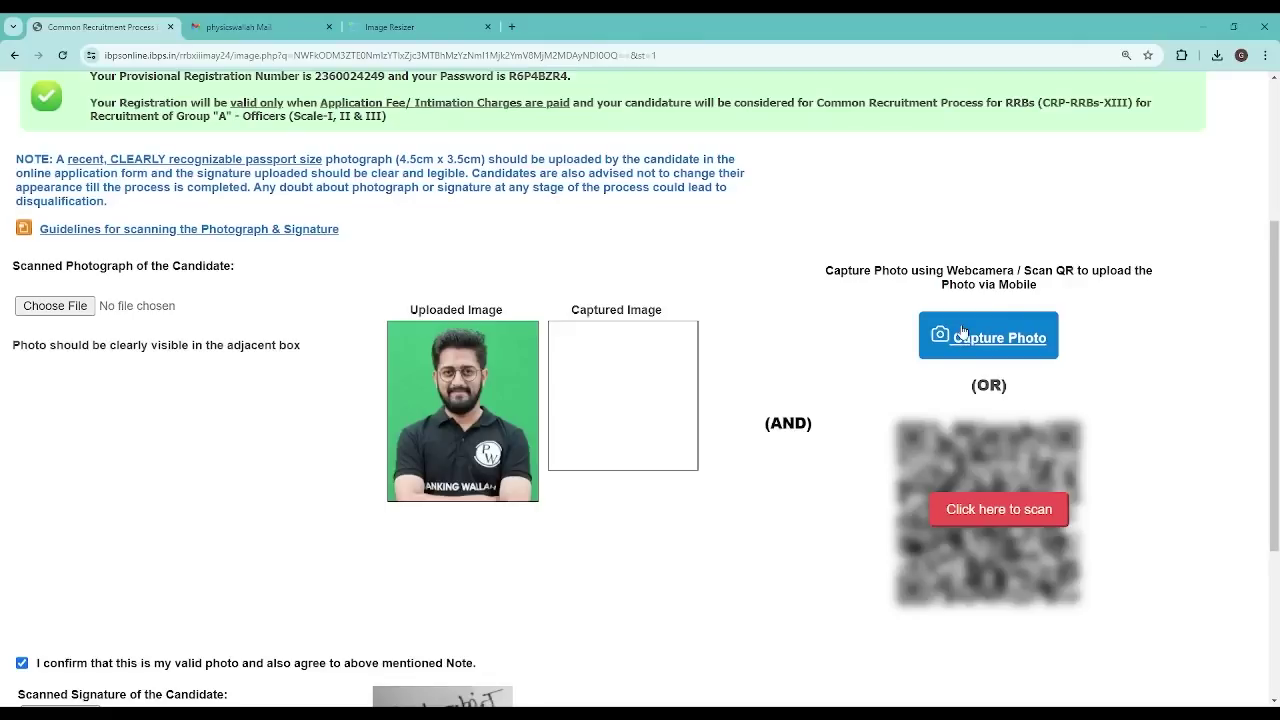
{"action": "left_click", "coordinate": [992, 510]}
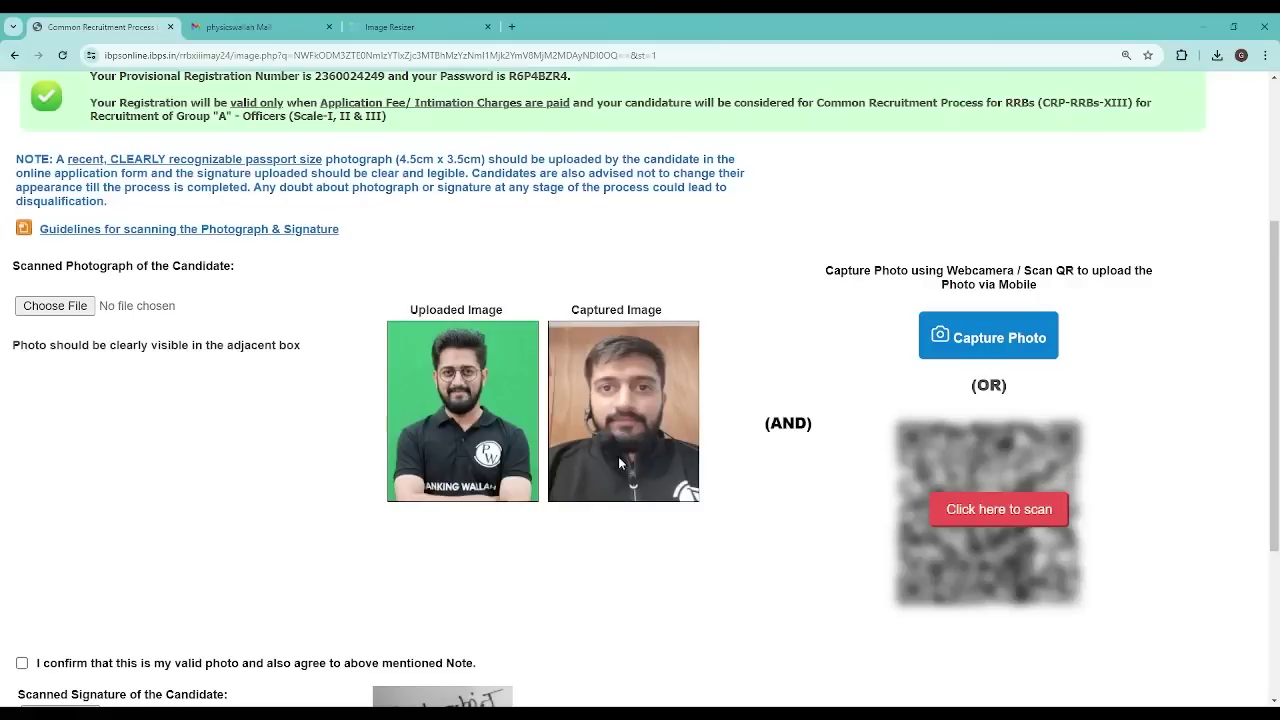
Accept the photo and signature declarations with the captured image in place and continue to the Details stage.
{"action": "scroll", "coordinate": [619, 462], "scroll_direction": "down", "scroll_amount": 3}
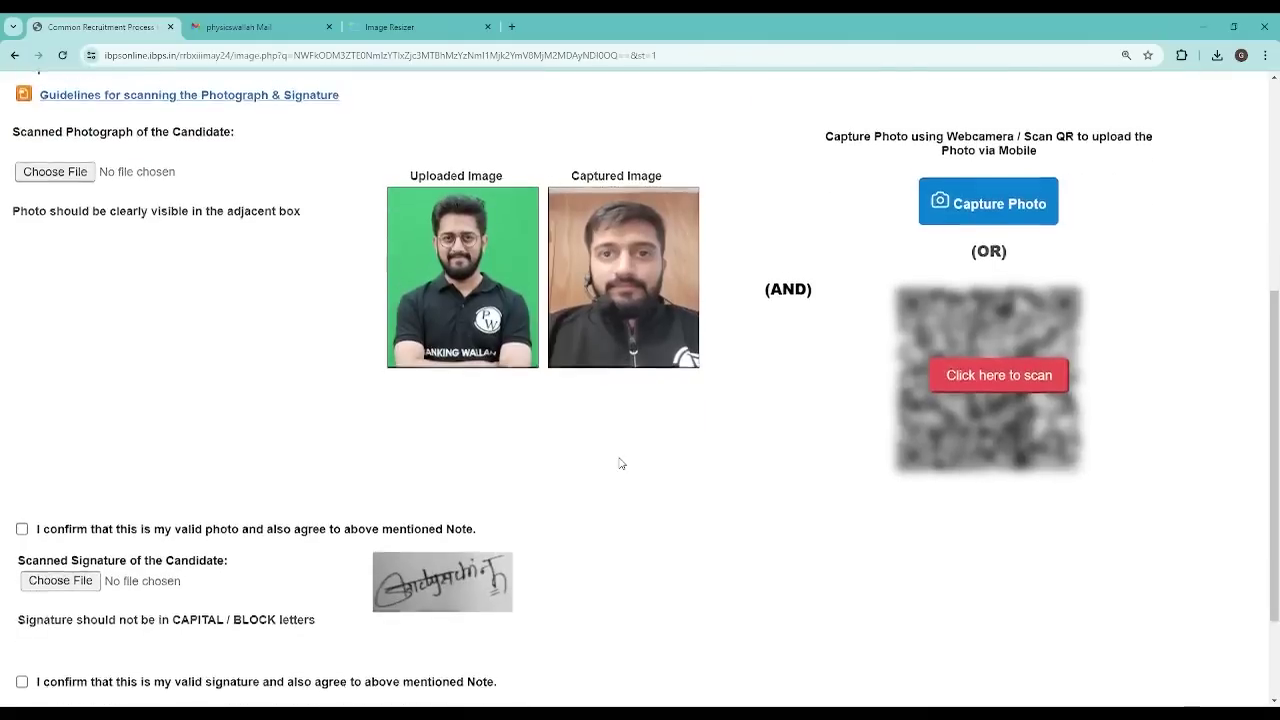
{"action": "left_click", "coordinate": [22, 387]}
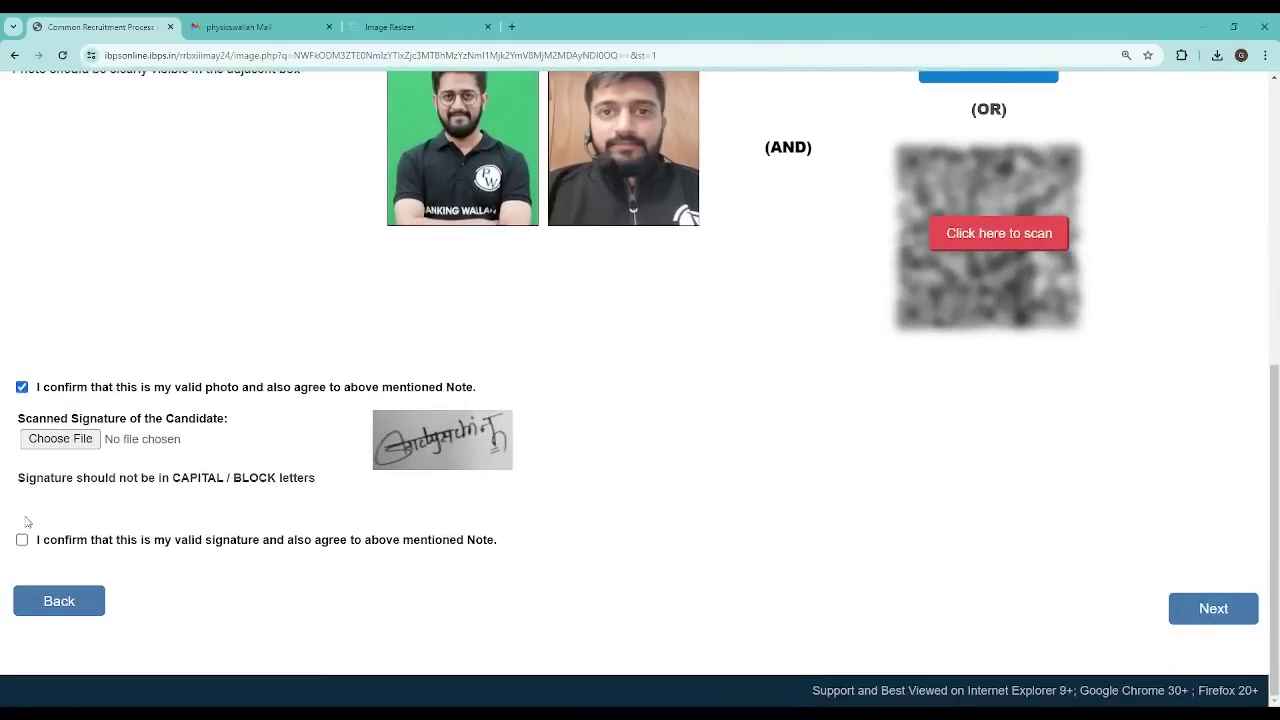
{"action": "left_click", "coordinate": [22, 540]}
{"action": "left_click", "coordinate": [1240, 620]}
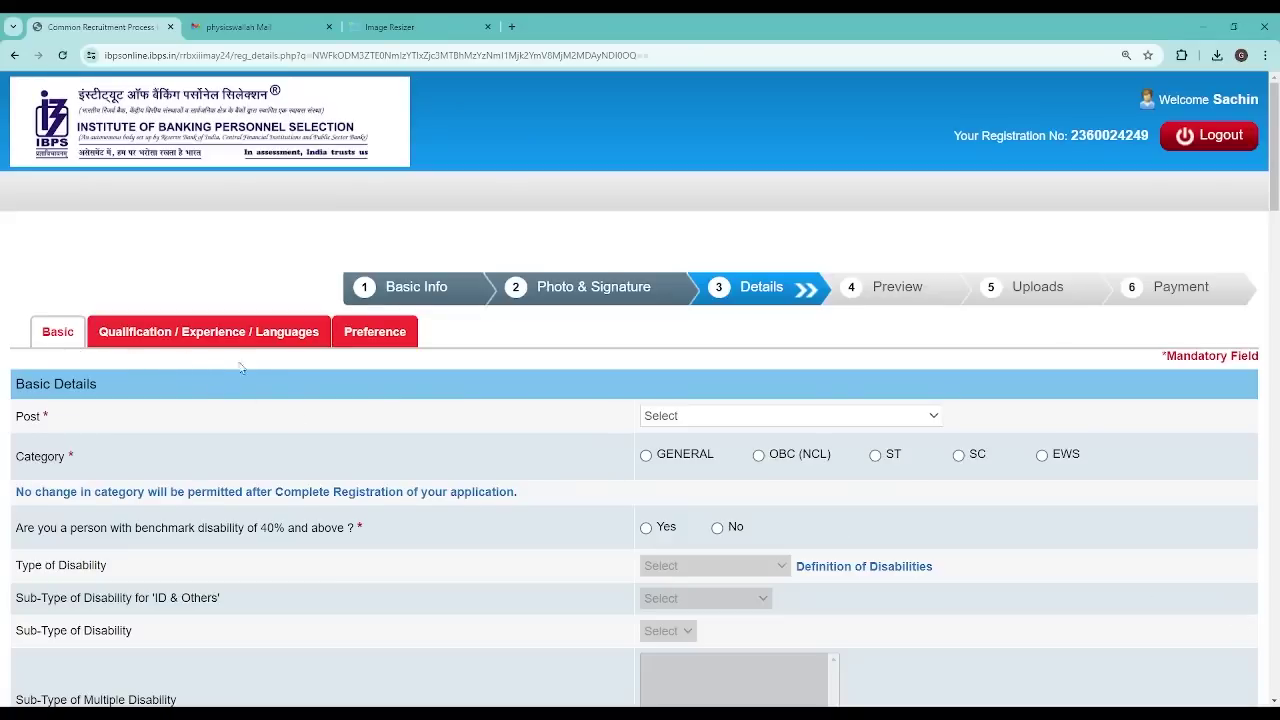
Look through the Basic details form, from post, category and disability questions to the personal details and address fields.
{"action": "scroll", "coordinate": [280, 473], "scroll_direction": "down", "scroll_amount": 3}
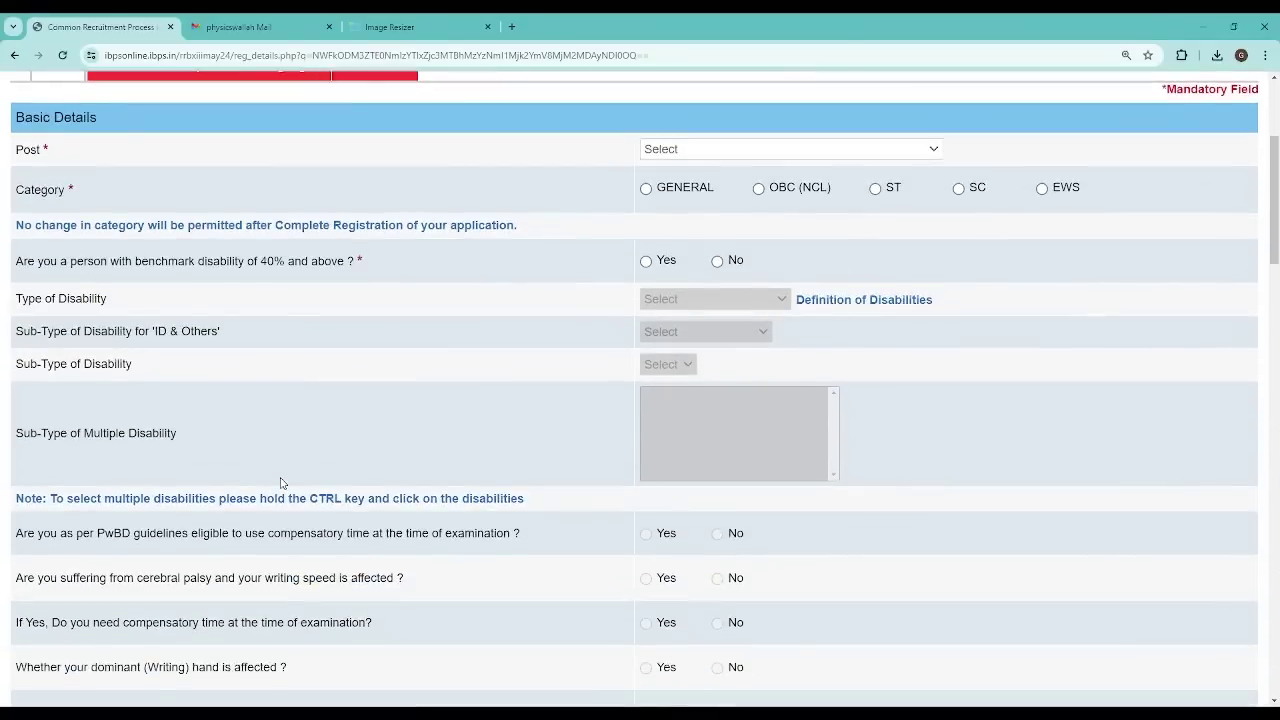
{"action": "scroll", "coordinate": [281, 483], "scroll_direction": "down", "scroll_amount": 3}
{"action": "scroll", "coordinate": [281, 480], "scroll_direction": "down", "scroll_amount": 3}
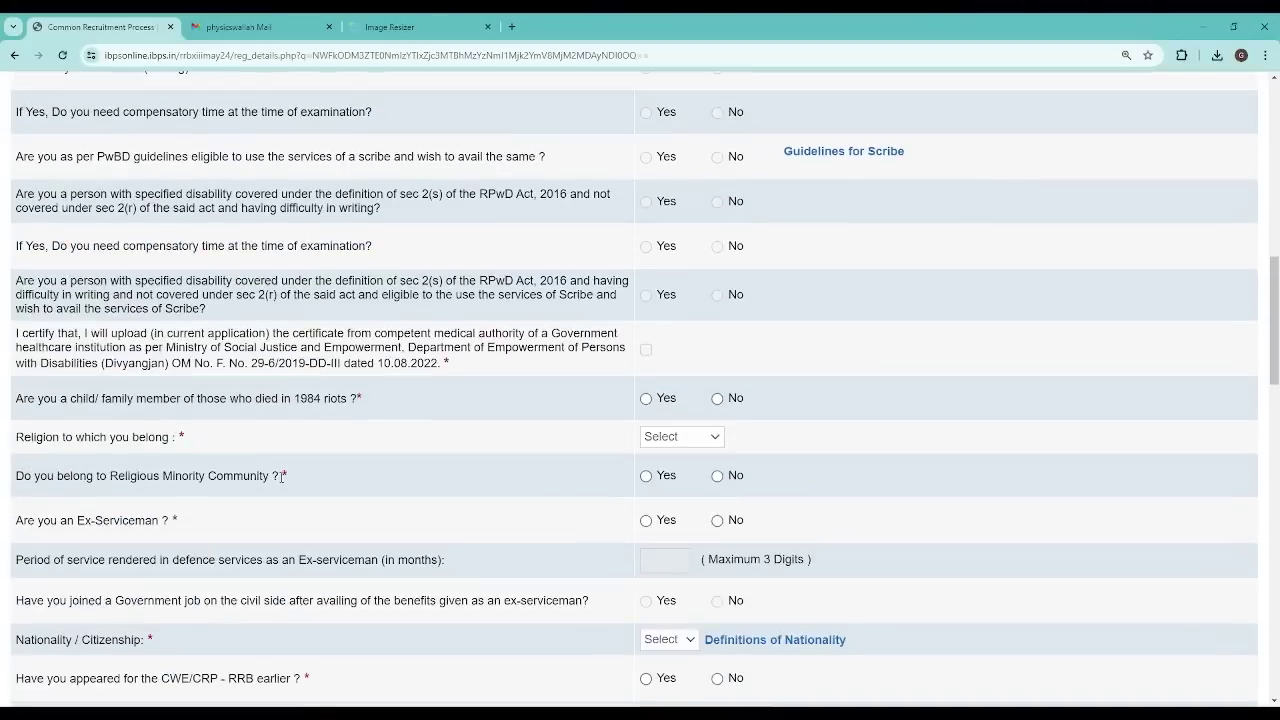
{"action": "scroll", "coordinate": [281, 477], "scroll_direction": "down", "scroll_amount": 12}
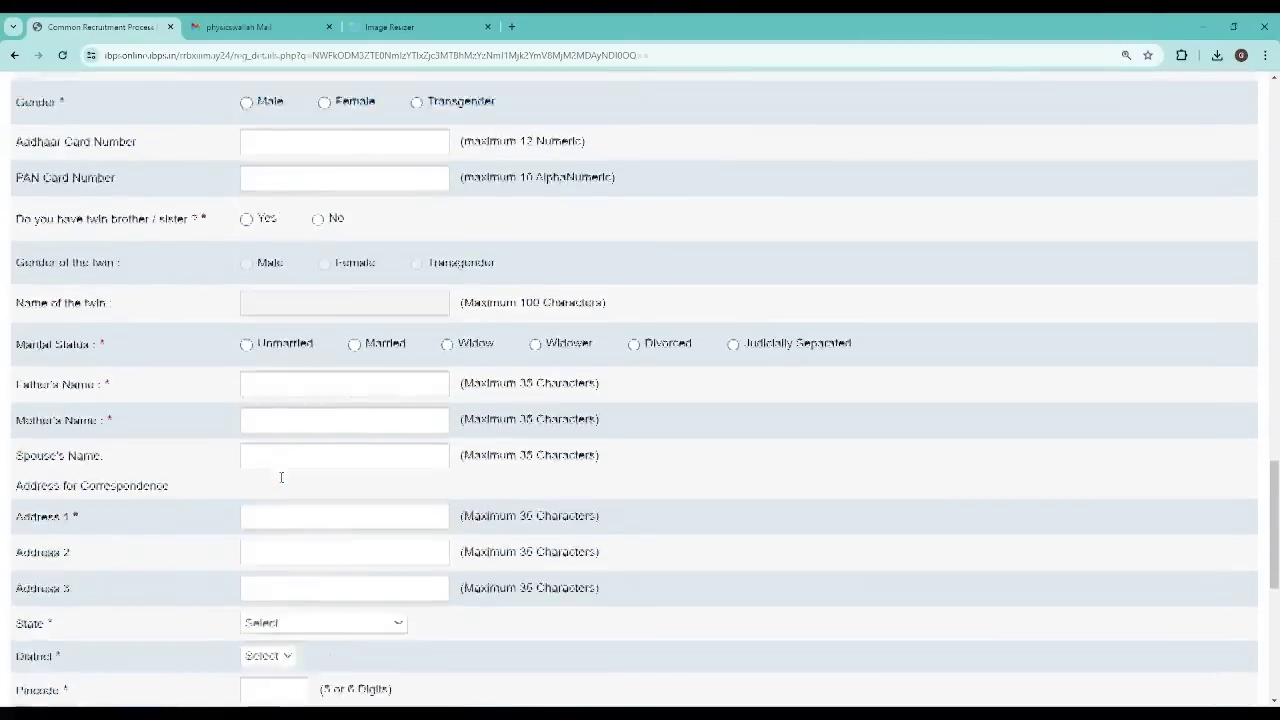
{"action": "scroll", "coordinate": [281, 477], "scroll_direction": "down", "scroll_amount": 5}
{"action": "scroll", "coordinate": [280, 480], "scroll_direction": "up", "scroll_amount": 18}
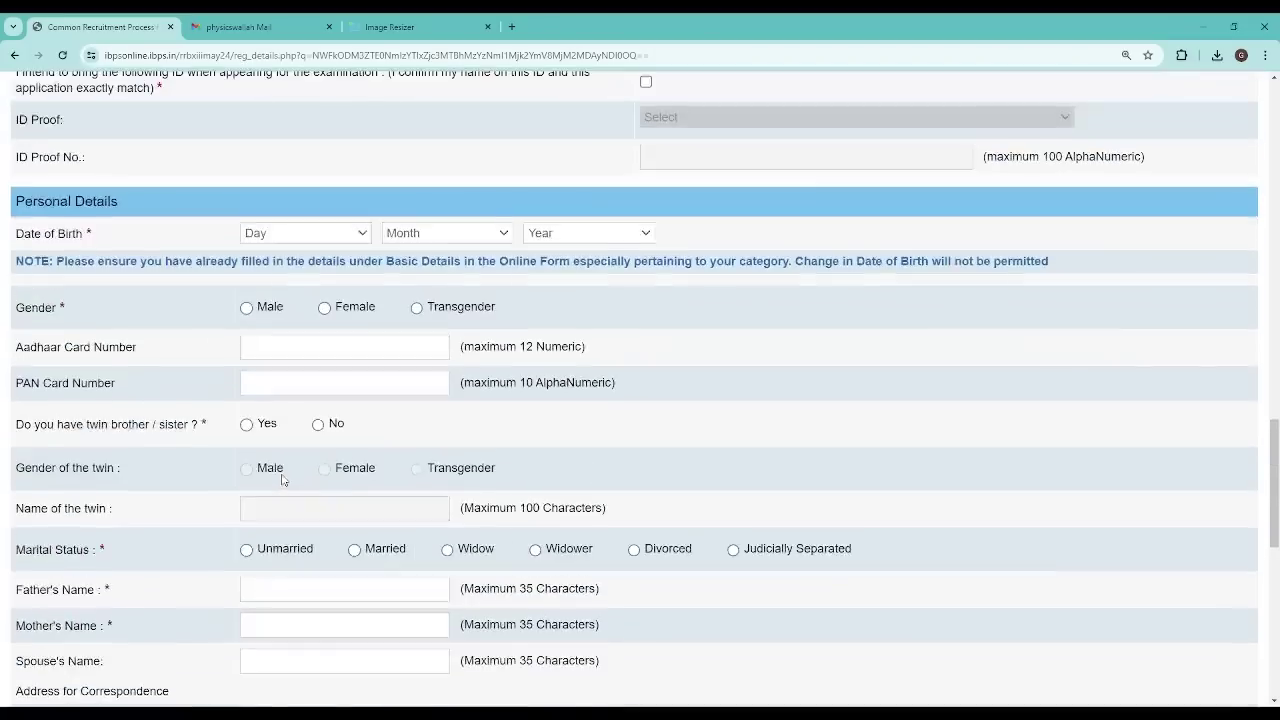
{"action": "scroll", "coordinate": [281, 480], "scroll_direction": "up", "scroll_amount": 10}
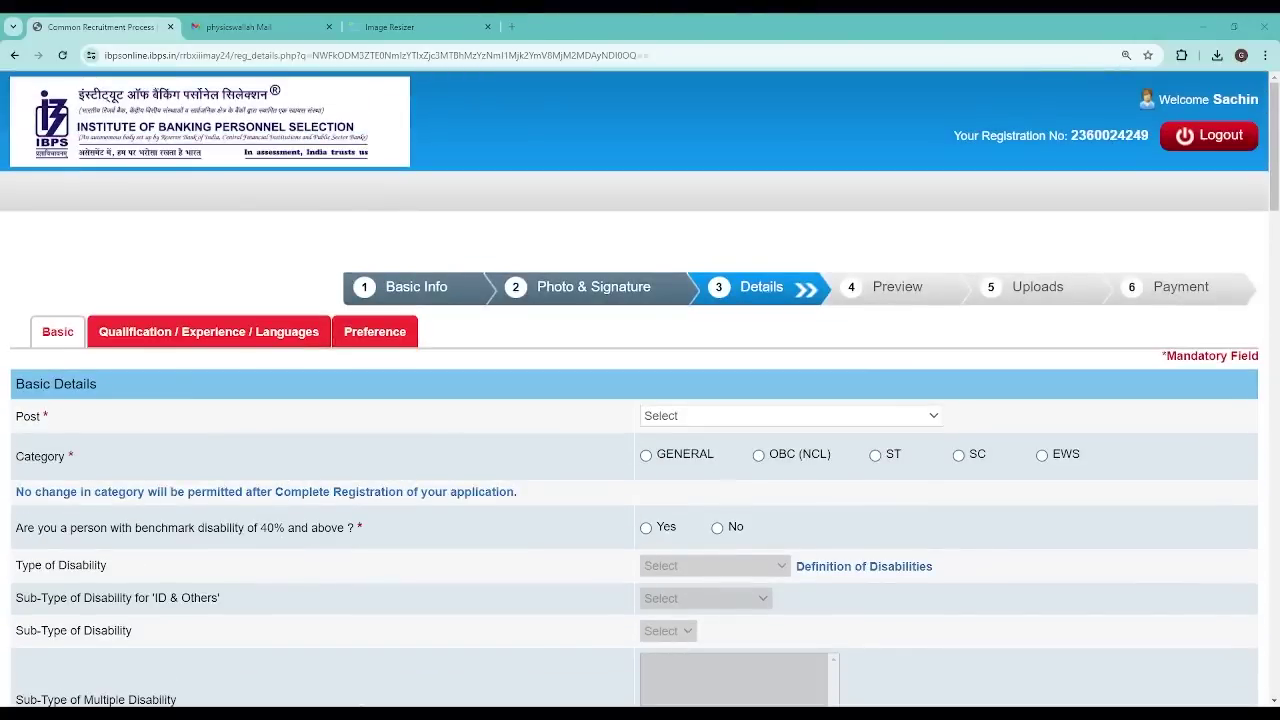
Set the post to OFFICER SCALE-I, the category to ST and the benchmark disability question to No.
{"action": "left_click", "coordinate": [711, 453]}
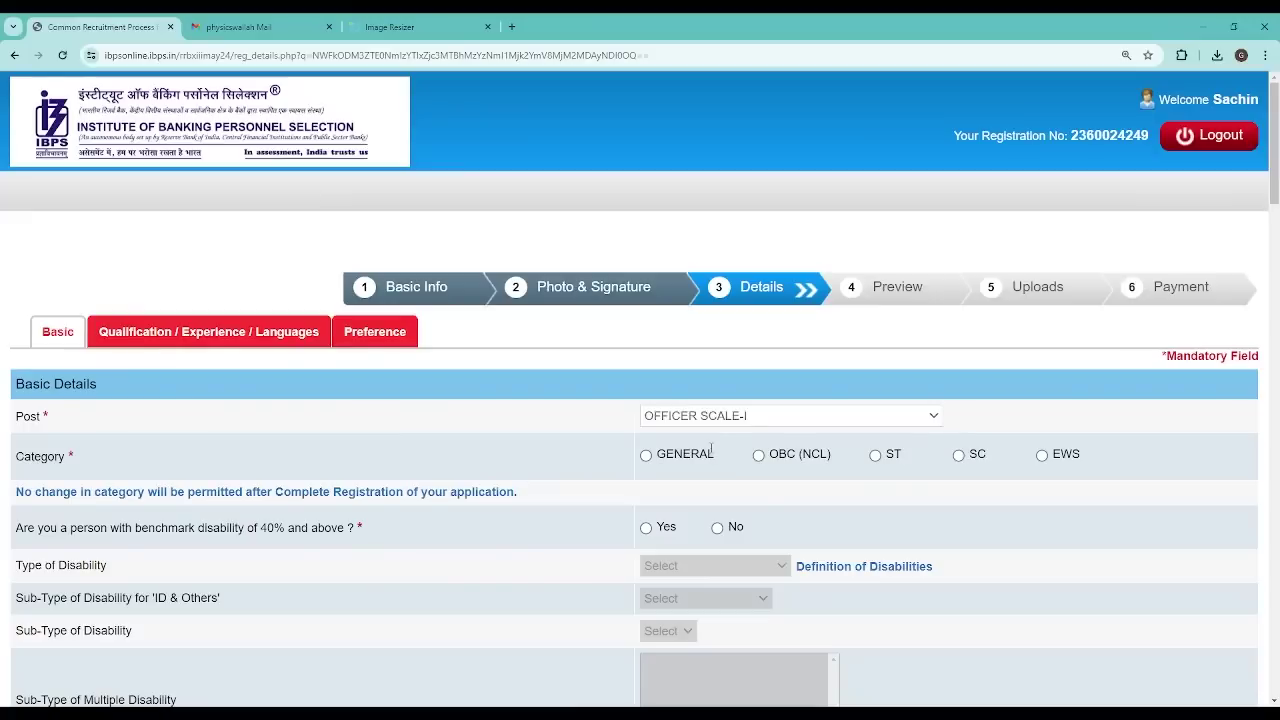
{"action": "left_click", "coordinate": [646, 462]}
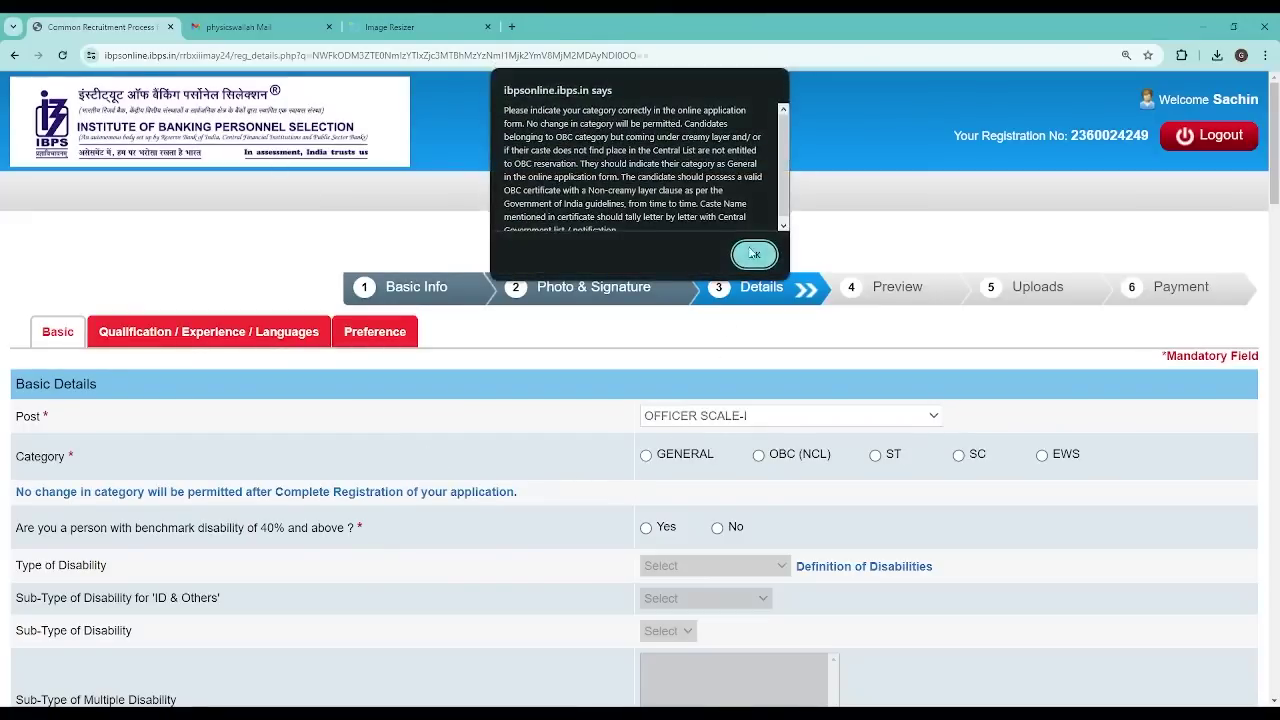
{"action": "key", "text": "Return"}
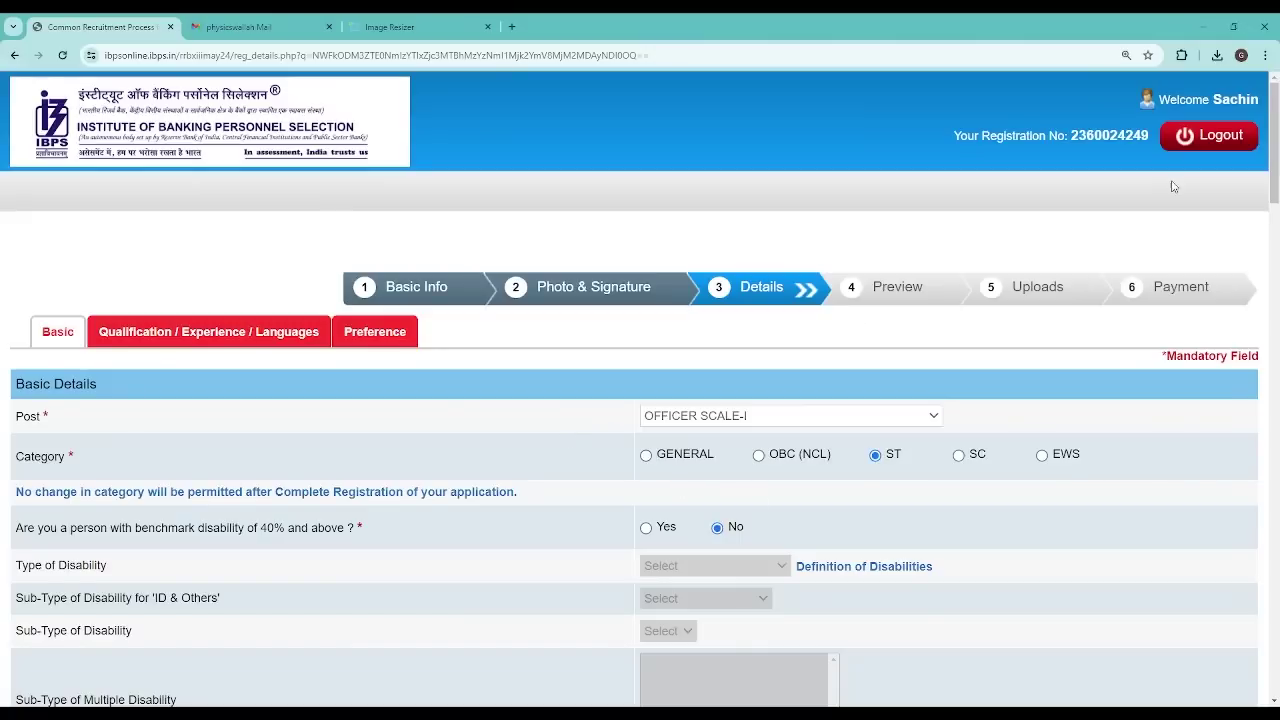
Validate the entered details of the completed Basic form.
{"action": "left_click_drag", "start_coordinate": [1274, 120], "coordinate": [1274, 625]}
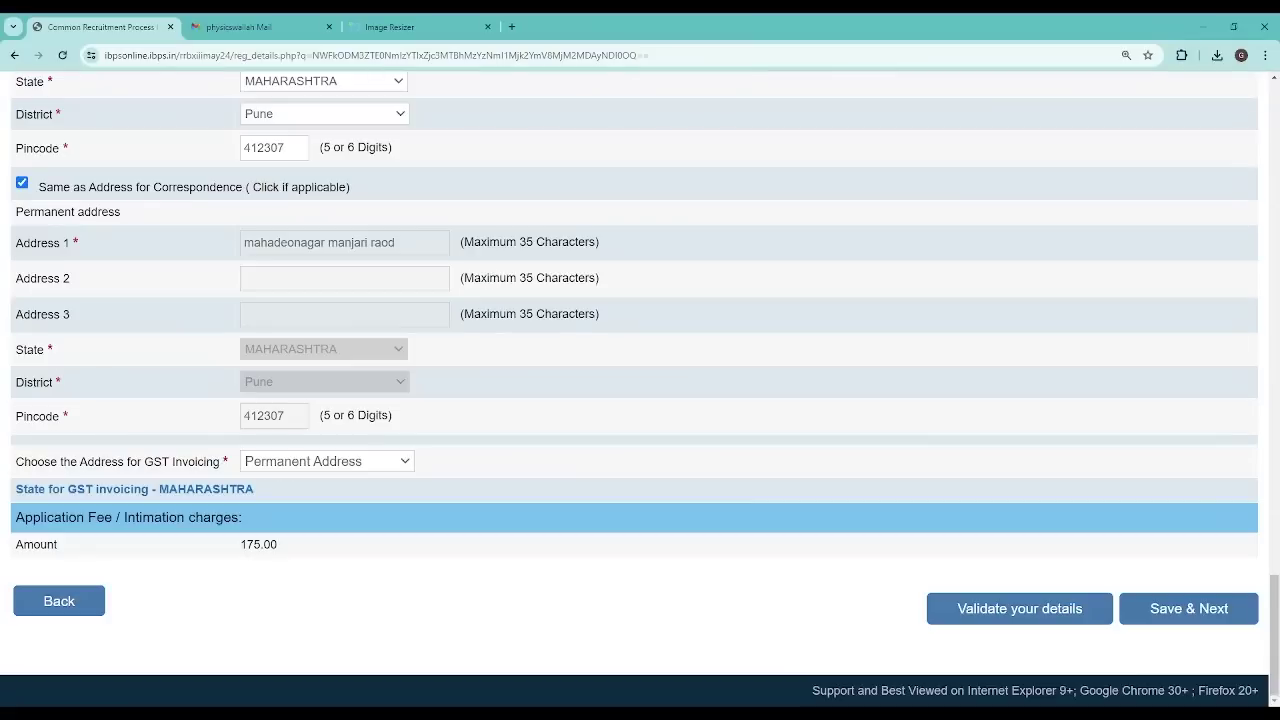
{"action": "left_click", "coordinate": [989, 611]}
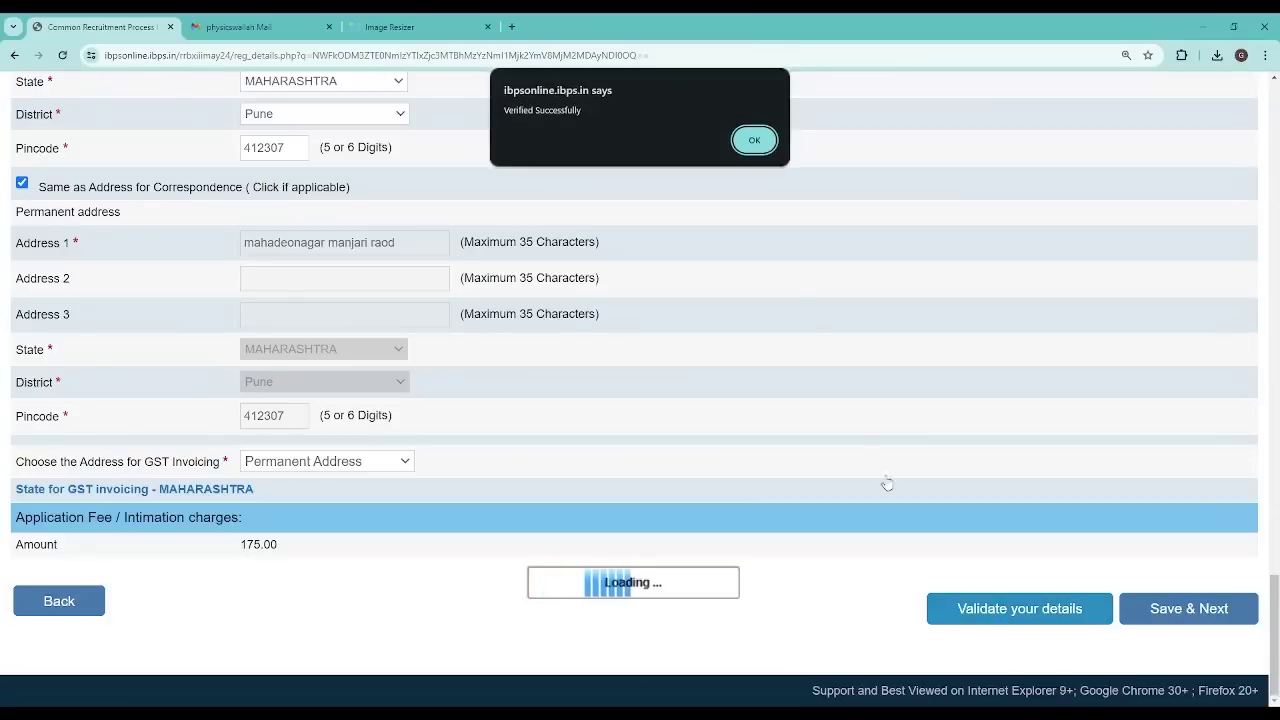
Save the validated Basic details and continue to the Qualification / Experience / Languages section.
{"action": "left_click", "coordinate": [740, 143]}
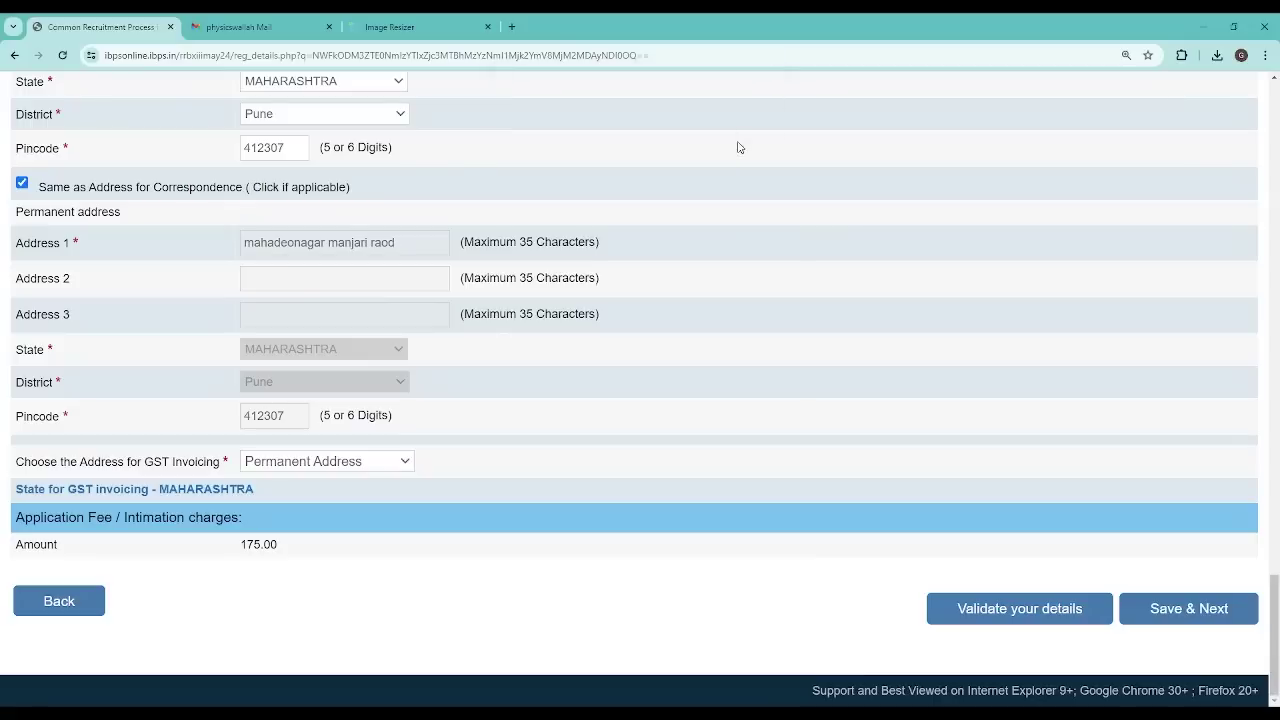
{"action": "left_click", "coordinate": [1145, 614]}
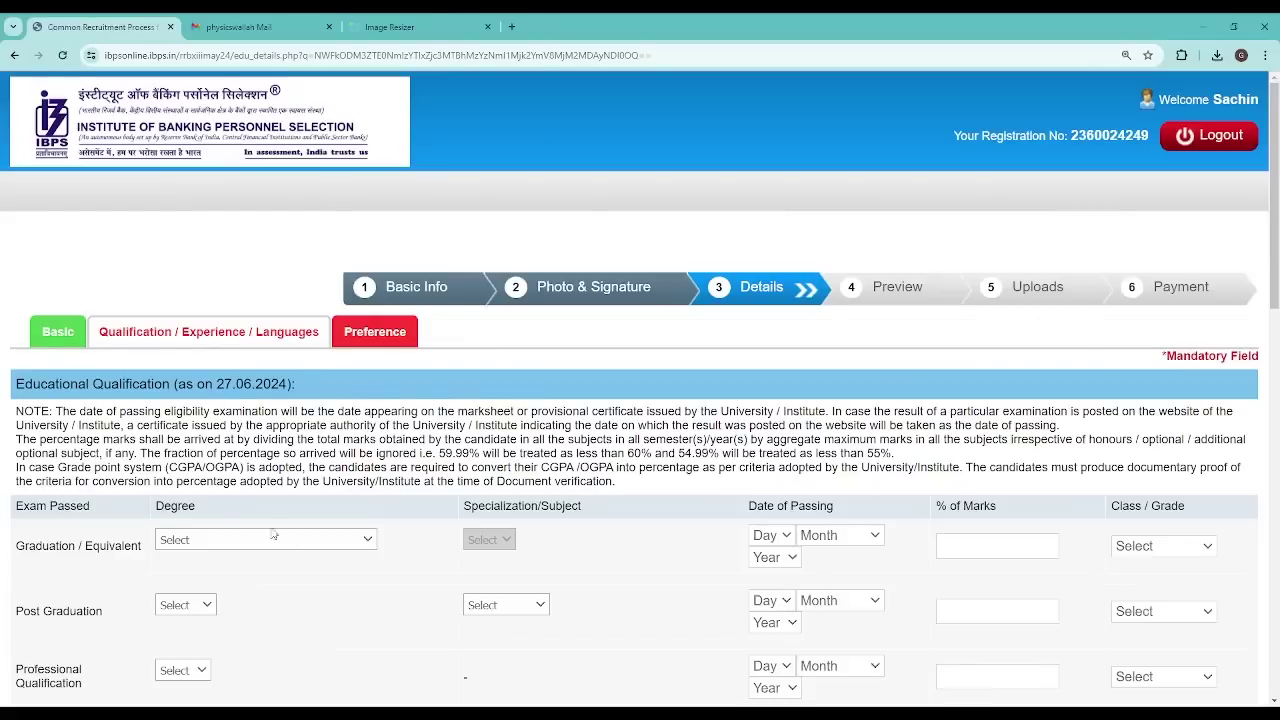
Finish the nature of duties entry with "karwana" and set the Presently working question to No.
{"action": "scroll", "coordinate": [445, 559], "scroll_direction": "down", "scroll_amount": 2}
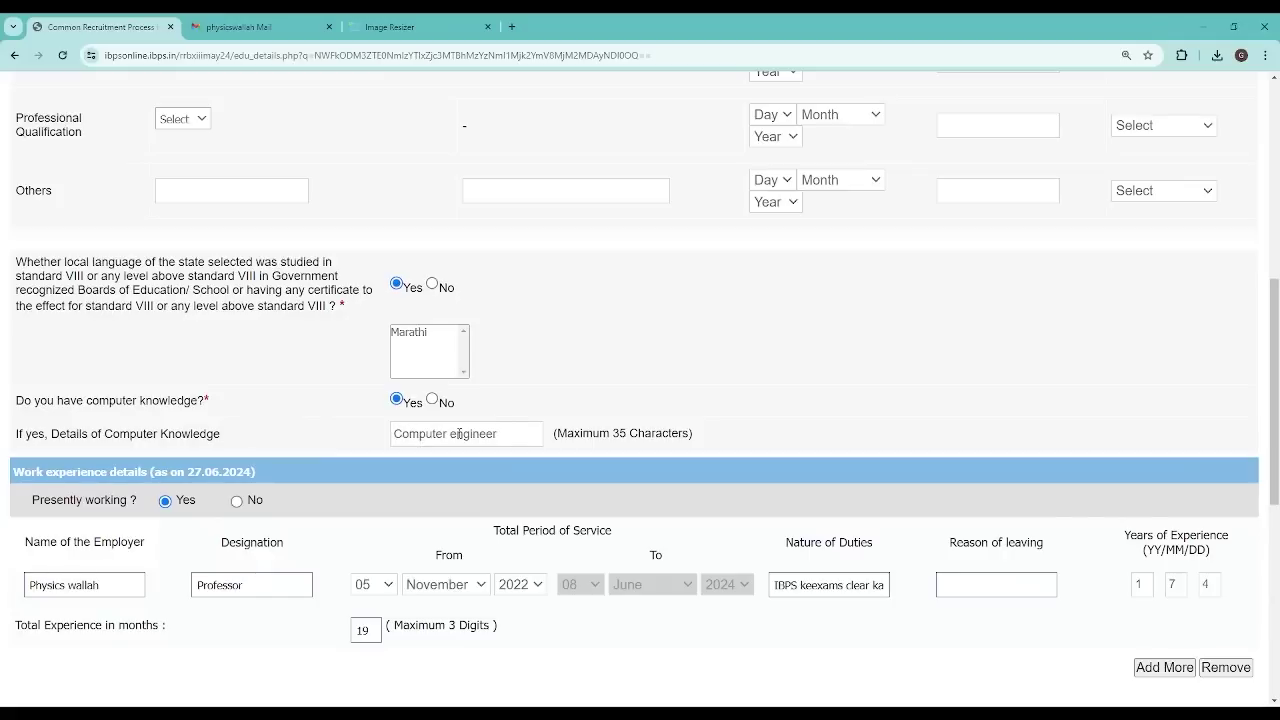
{"action": "scroll", "coordinate": [459, 433], "scroll_direction": "down", "scroll_amount": 3}
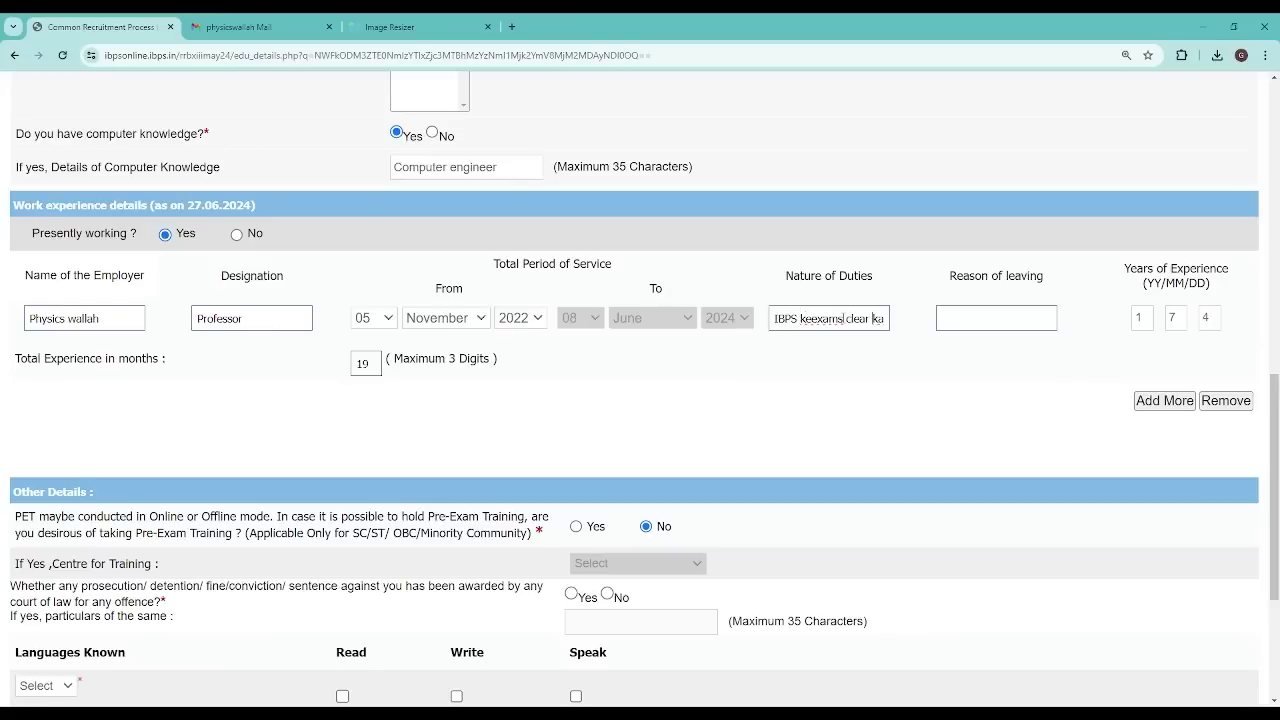
{"action": "type", "text": "rwana"}
{"action": "left_click", "coordinate": [956, 325]}
{"action": "left_click", "coordinate": [236, 235]}
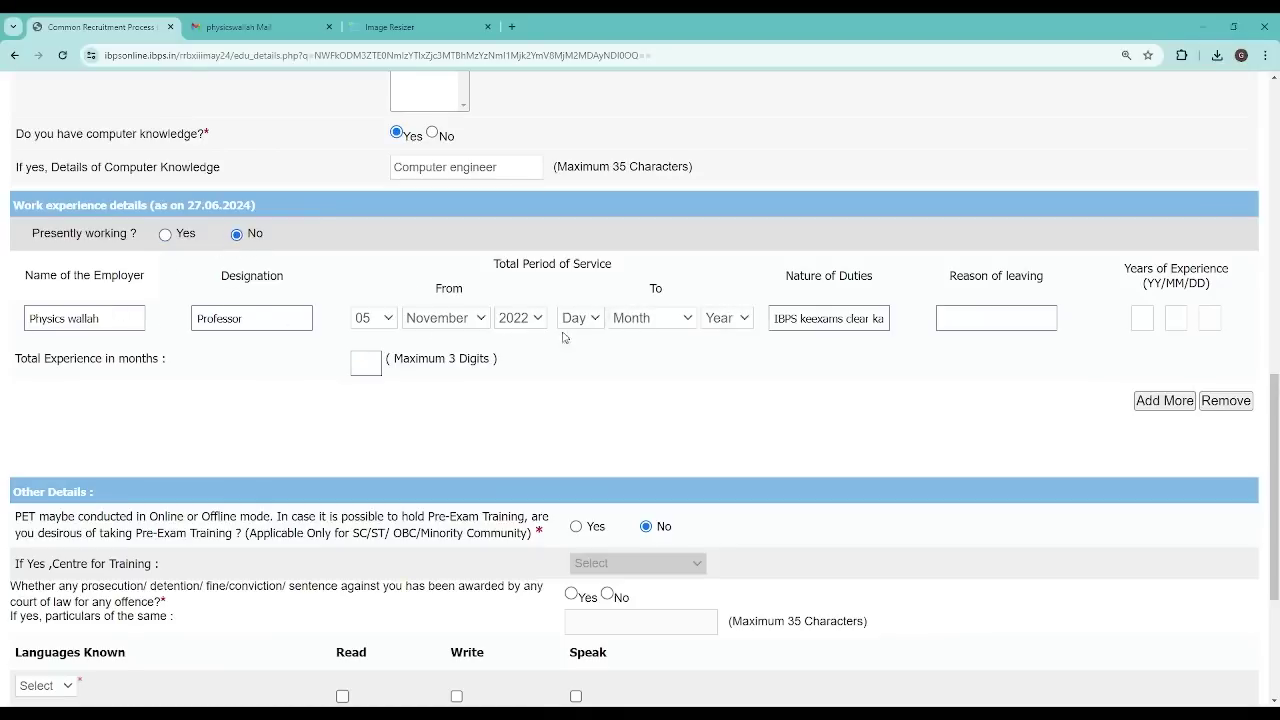
Try the Pre-Exam Training question with Yes and return it to No.
{"action": "scroll", "coordinate": [566, 338], "scroll_direction": "down", "scroll_amount": 2}
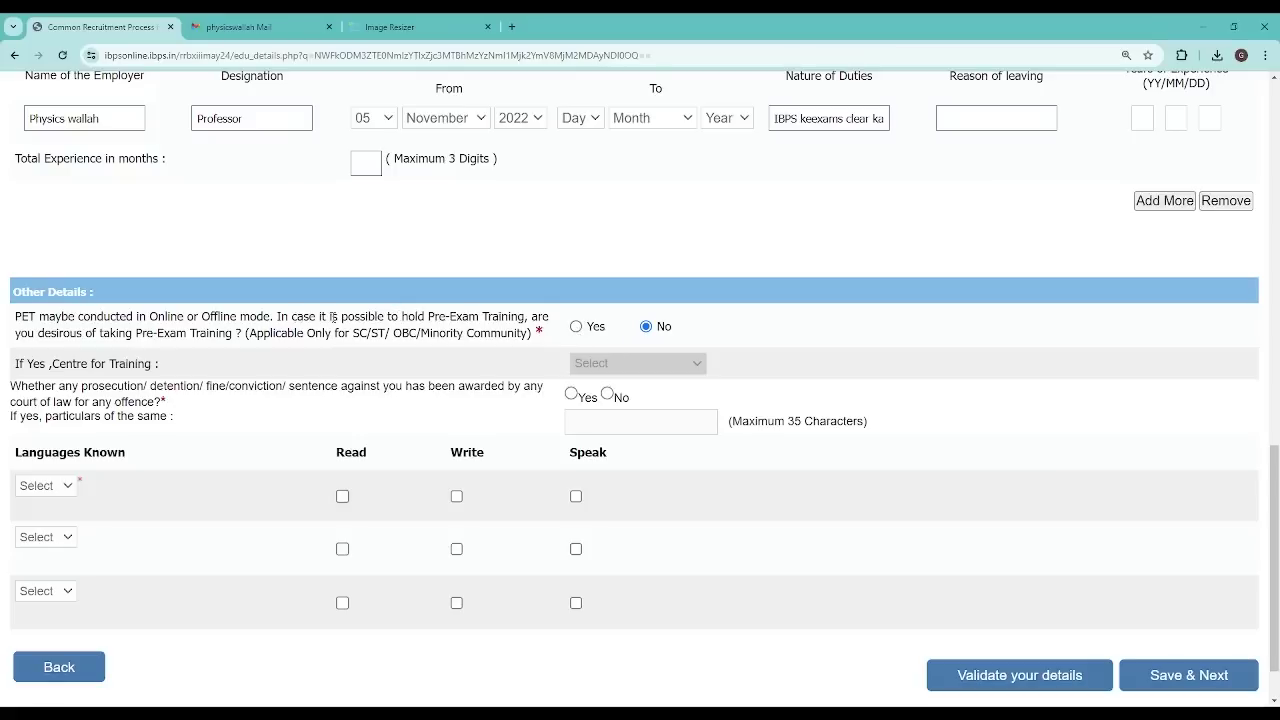
{"action": "left_click", "coordinate": [577, 327]}
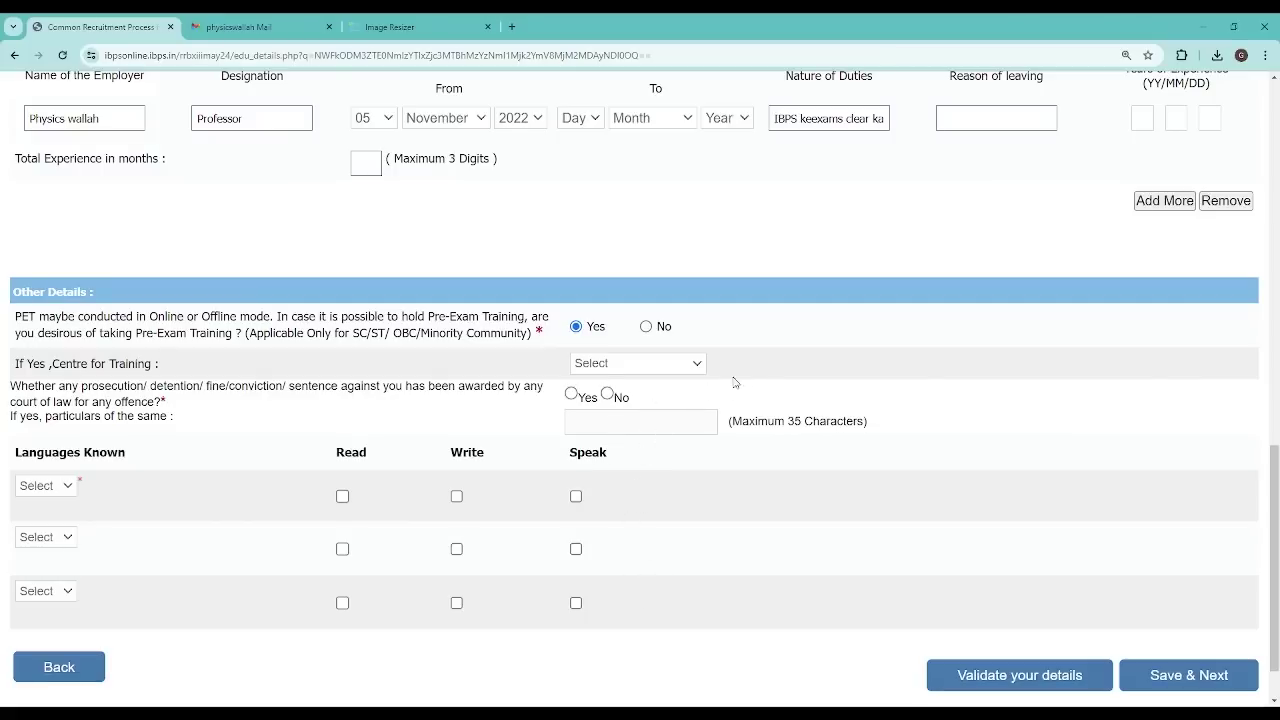
{"action": "left_click", "coordinate": [647, 334]}
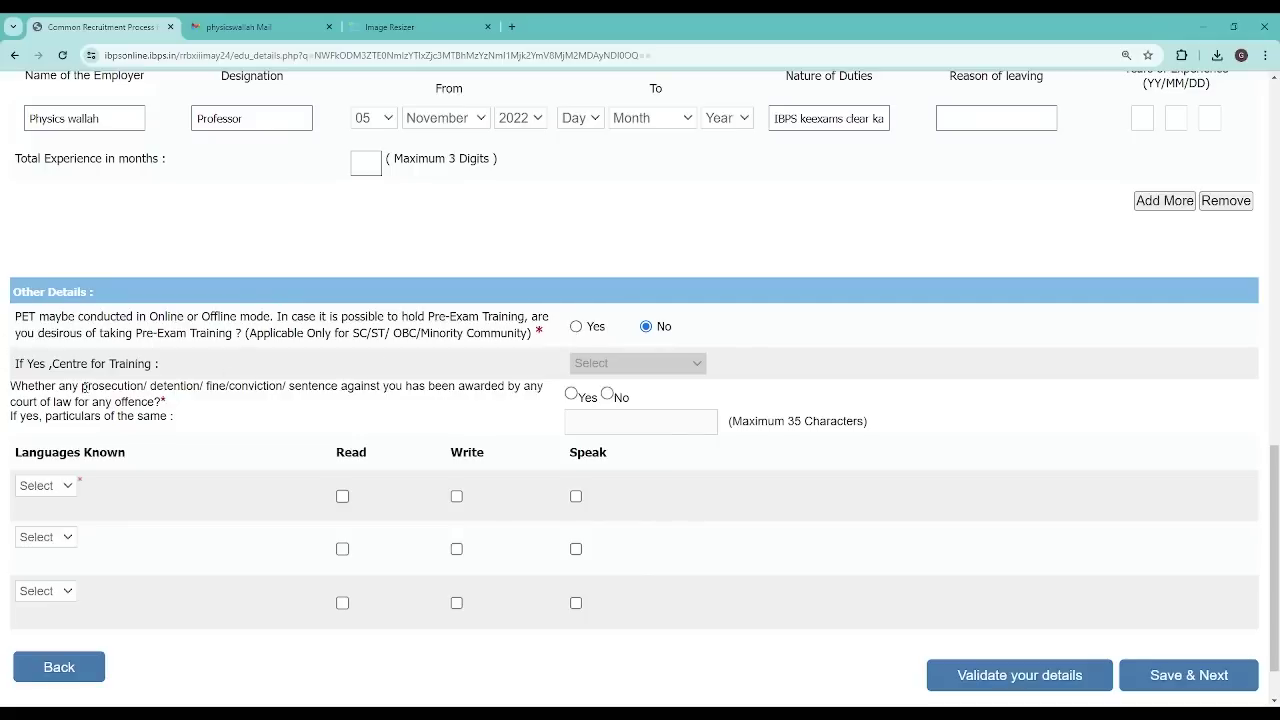
Set English as the first known language and mark it for read, write and speak.
{"action": "scroll", "coordinate": [88, 400], "scroll_direction": "down", "scroll_amount": 1}
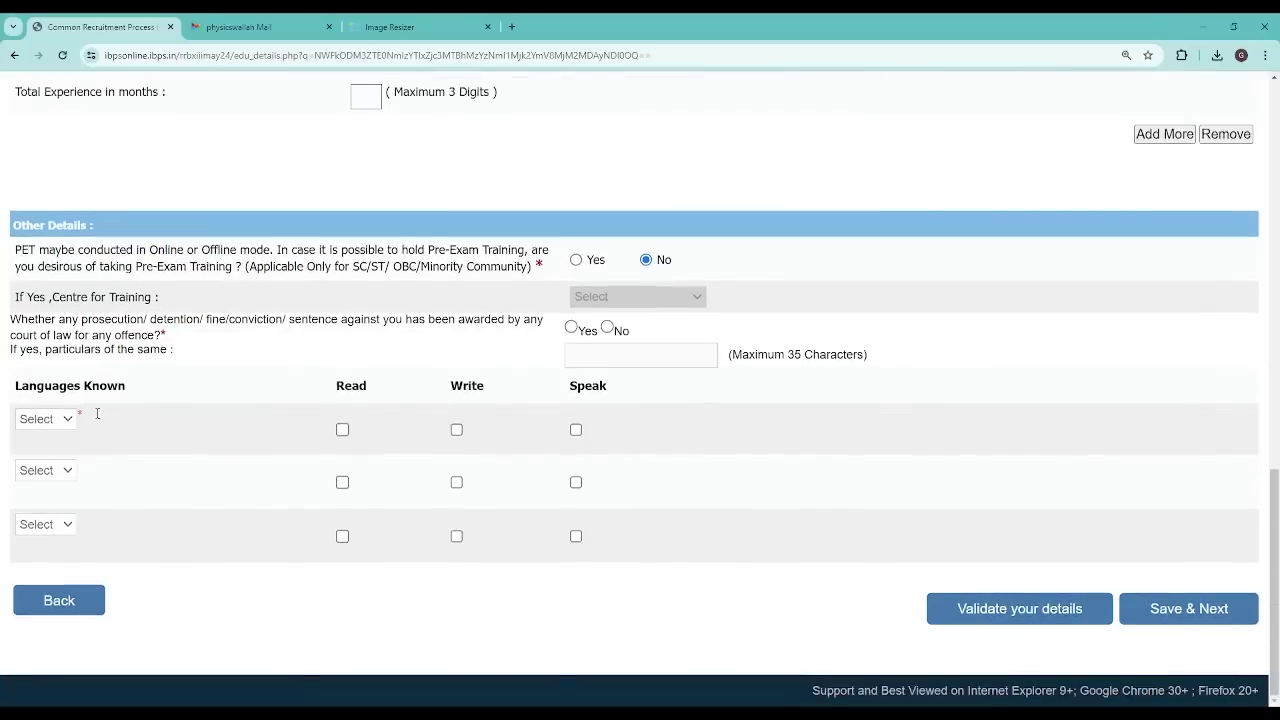
{"action": "left_click", "coordinate": [54, 455]}
{"action": "left_click", "coordinate": [342, 430]}
{"action": "left_click", "coordinate": [456, 430]}
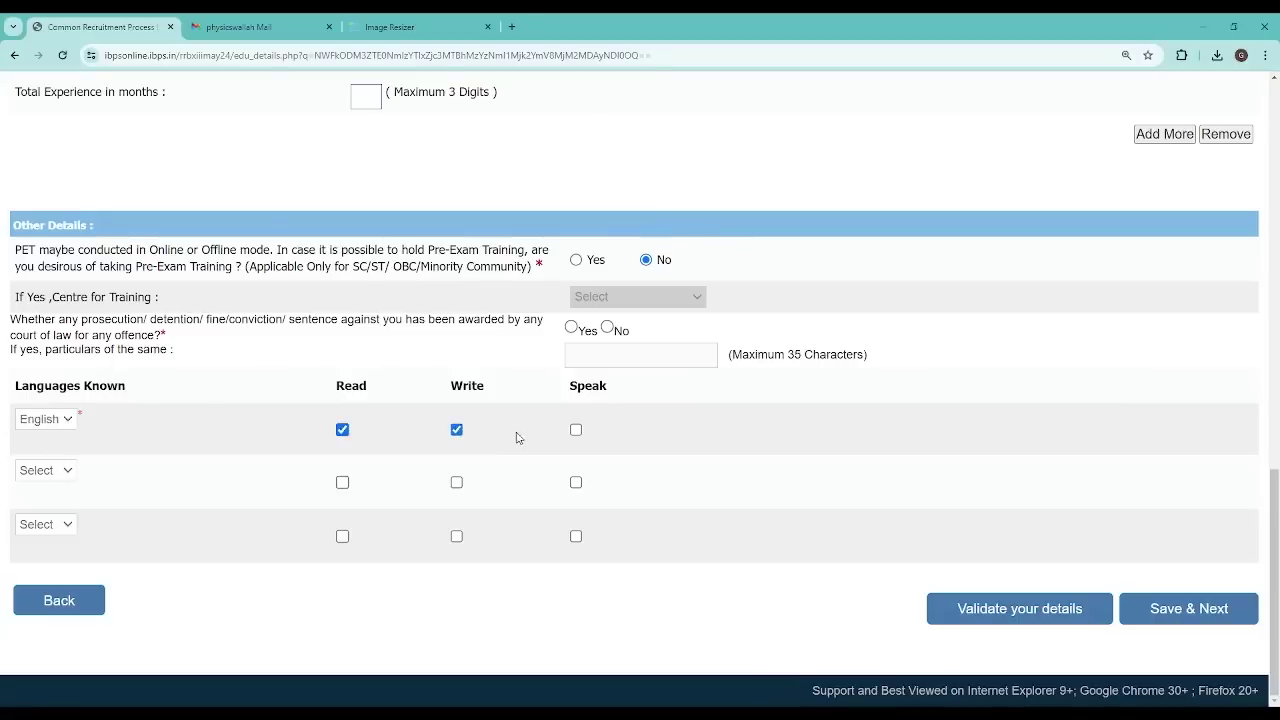
{"action": "left_click", "coordinate": [576, 430]}
Set Hindi as the second known language and mark it for read, write and speak.
{"action": "left_click", "coordinate": [62, 478]}
{"action": "left_click", "coordinate": [63, 514]}
{"action": "left_click", "coordinate": [40, 474]}
{"action": "left_click", "coordinate": [63, 520]}
{"action": "left_click", "coordinate": [342, 483]}
{"action": "left_click", "coordinate": [456, 483]}
{"action": "left_click", "coordinate": [576, 483]}
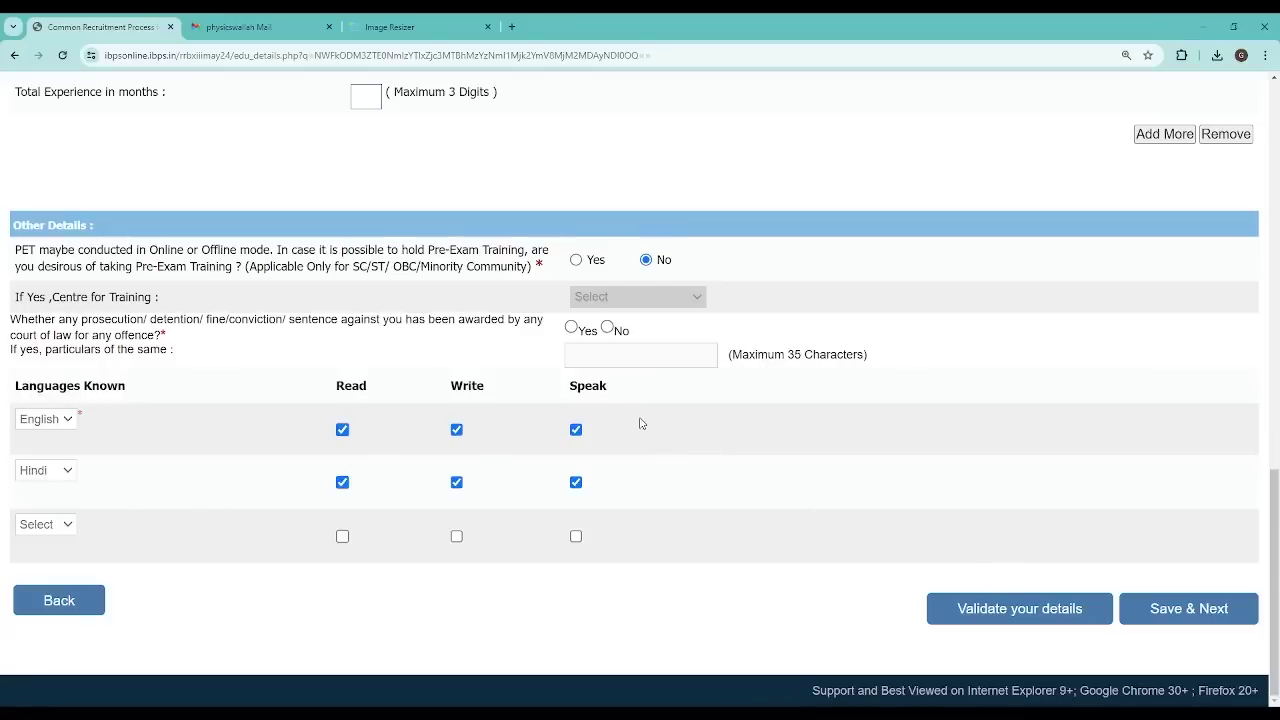
Validate the qualification, experience and language details and review the reported errors on the form.
{"action": "left_click", "coordinate": [969, 620]}
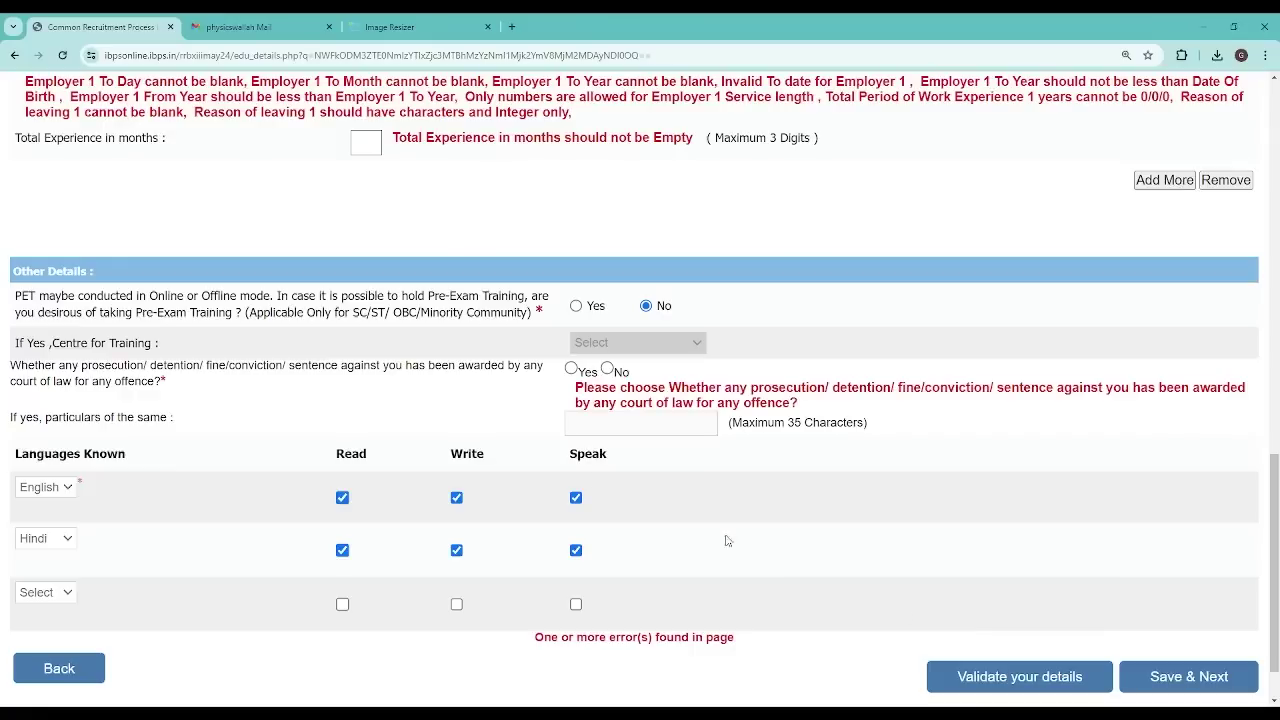
{"action": "scroll", "coordinate": [474, 409], "scroll_direction": "up", "scroll_amount": 2}
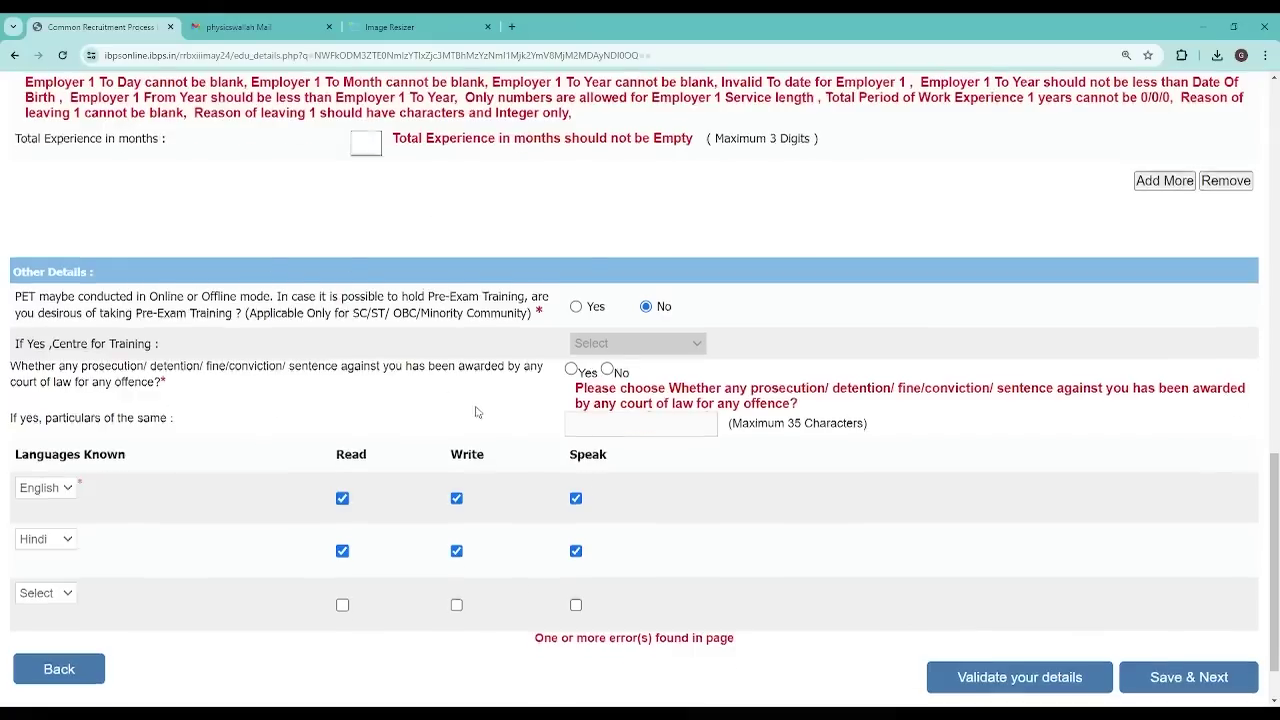
{"action": "scroll", "coordinate": [426, 457], "scroll_direction": "up", "scroll_amount": 2}
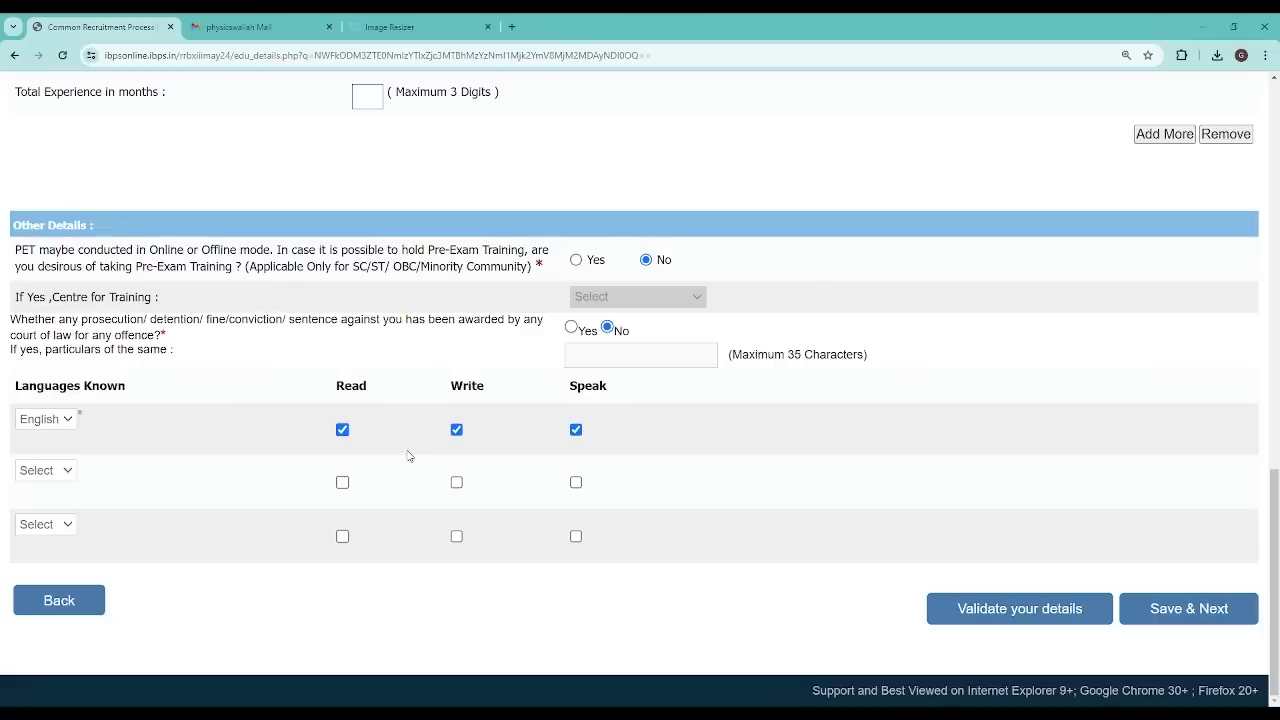
Select Marathi as the local language studied at standard VIII level or above.
{"action": "scroll", "coordinate": [408, 455], "scroll_direction": "up", "scroll_amount": 4}
{"action": "scroll", "coordinate": [408, 455], "scroll_direction": "up", "scroll_amount": 3}
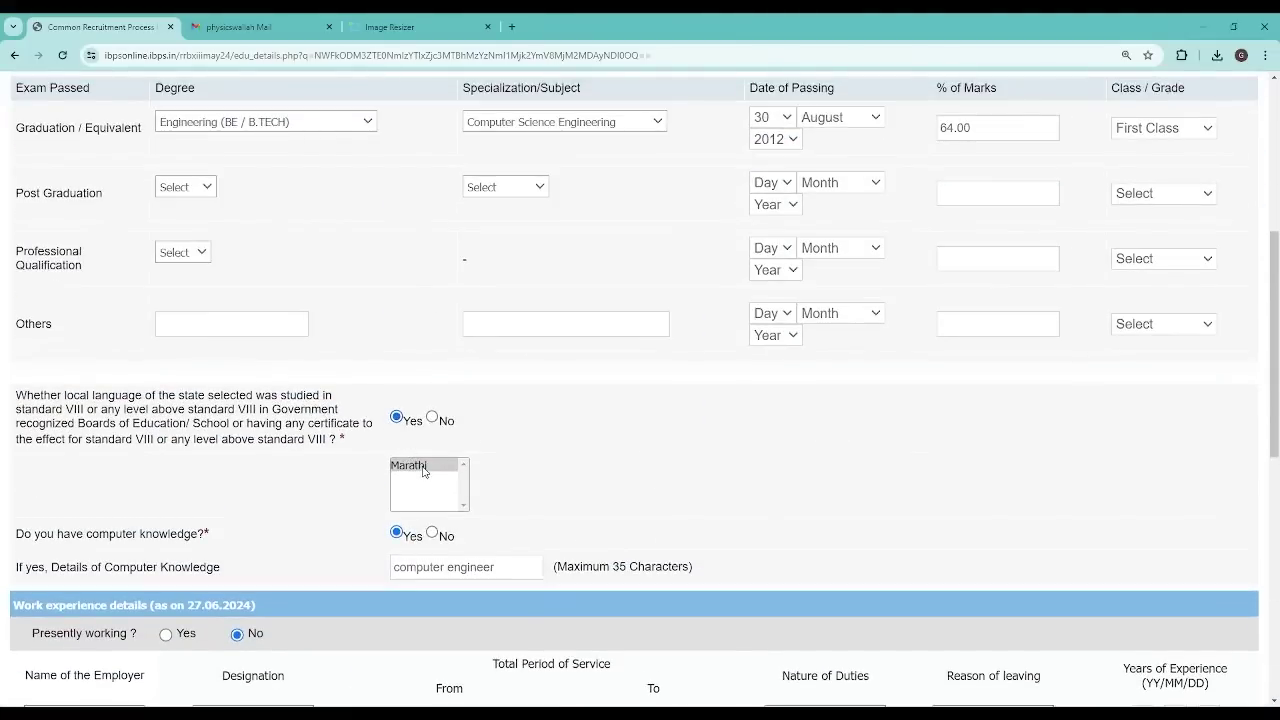
{"action": "left_click", "coordinate": [430, 468]}
{"action": "left_click", "coordinate": [424, 470], "text": "ctrl"}
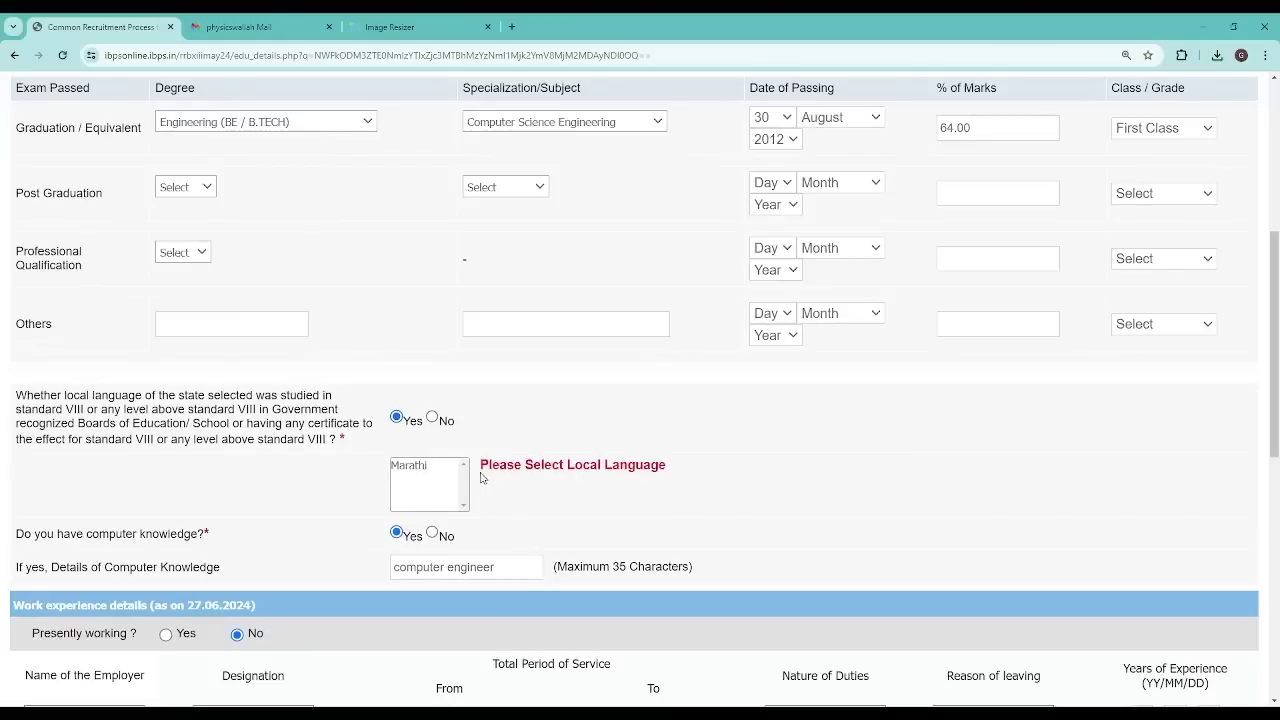
{"action": "left_click", "coordinate": [424, 467]}
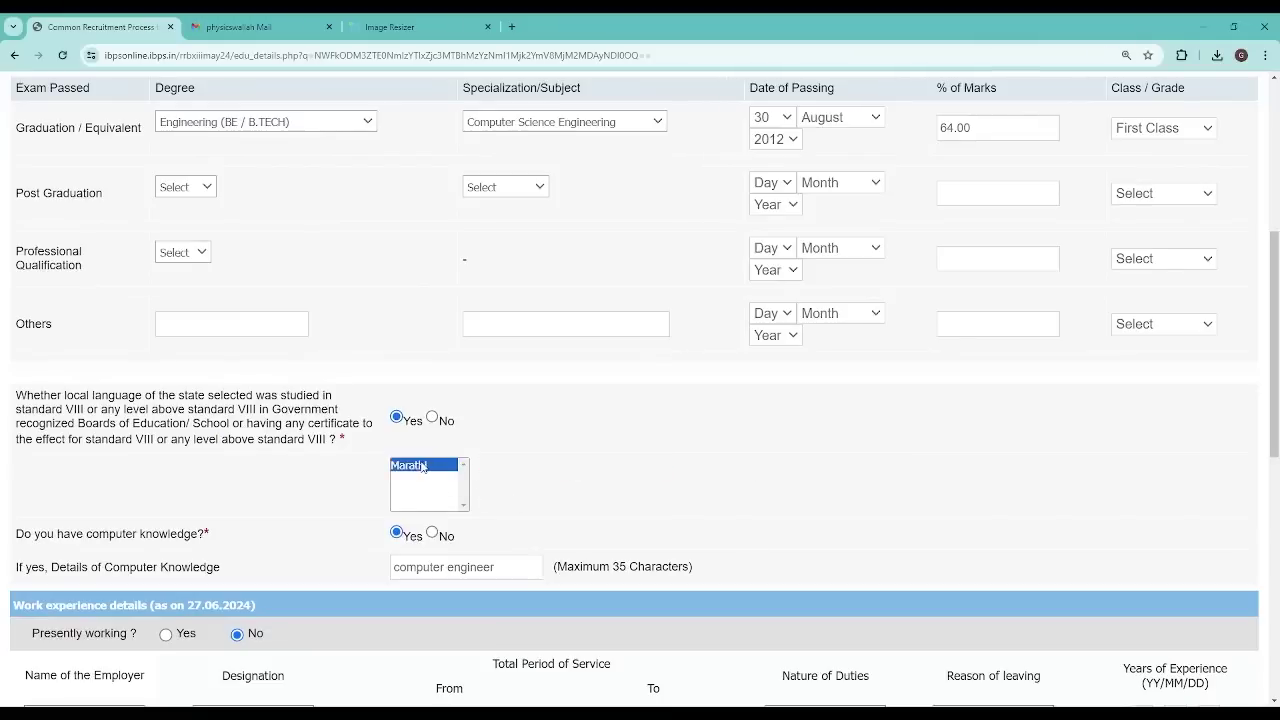
Validate and save the Qualification / Experience / Languages details and continue to the Preference section.
{"action": "scroll", "coordinate": [638, 495], "scroll_direction": "down", "scroll_amount": 6}
{"action": "scroll", "coordinate": [638, 495], "scroll_direction": "down", "scroll_amount": 1}
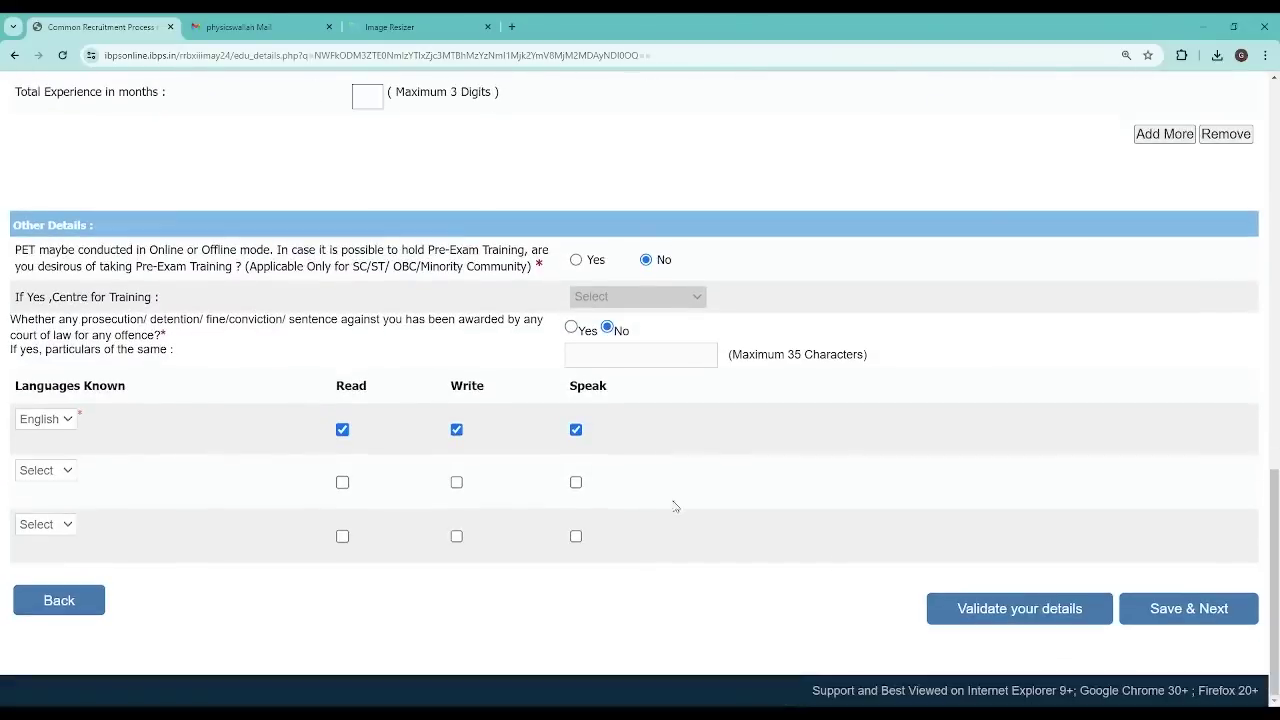
{"action": "left_click", "coordinate": [1000, 609]}
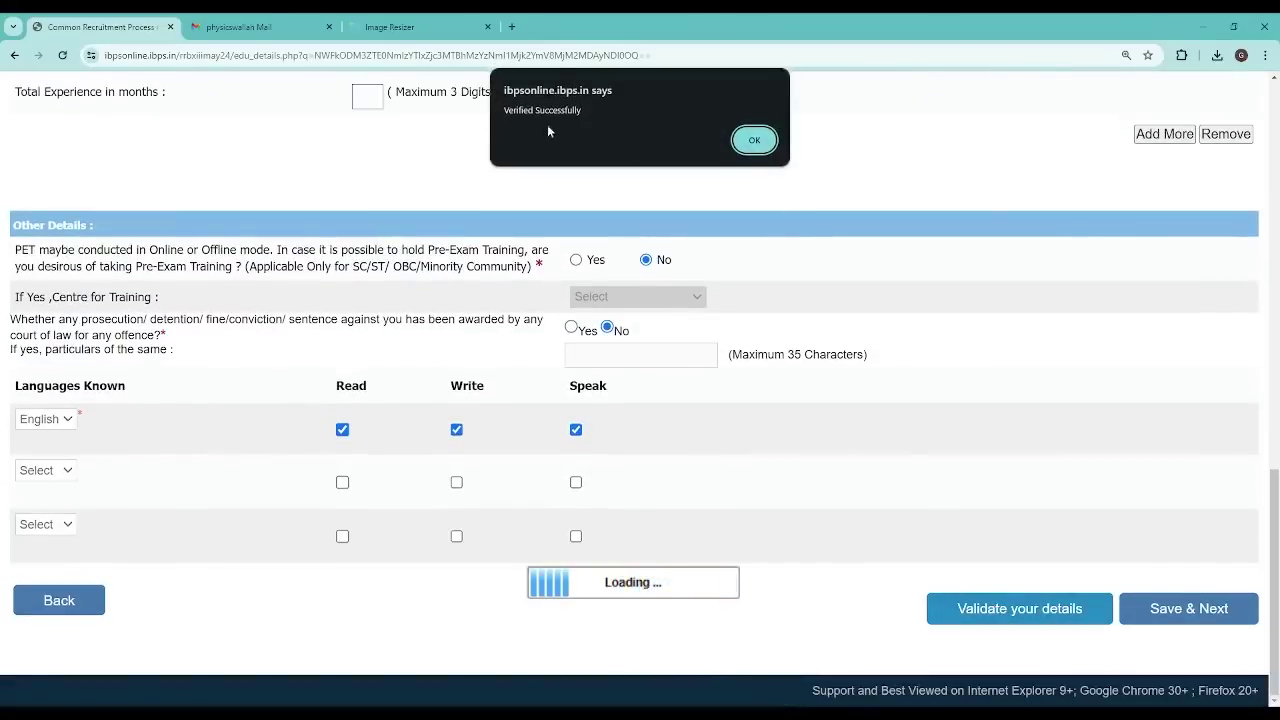
{"action": "left_click", "coordinate": [754, 141]}
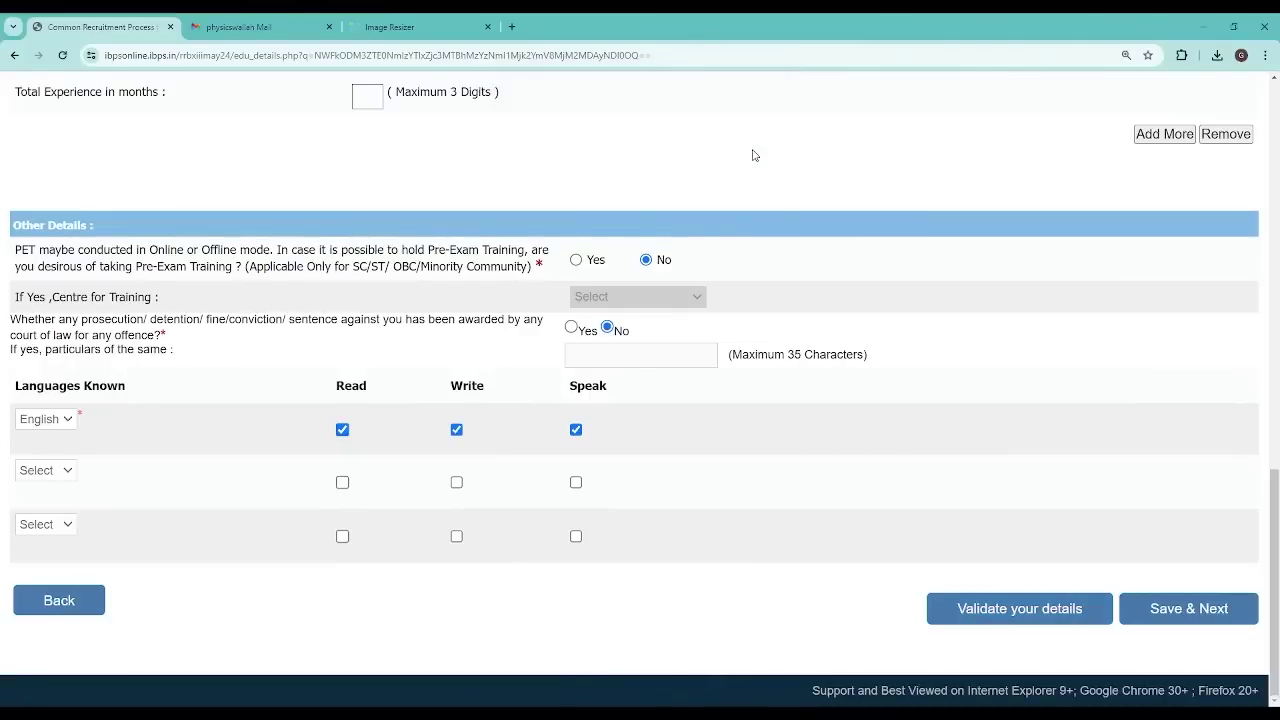
{"action": "left_click", "coordinate": [1170, 620]}
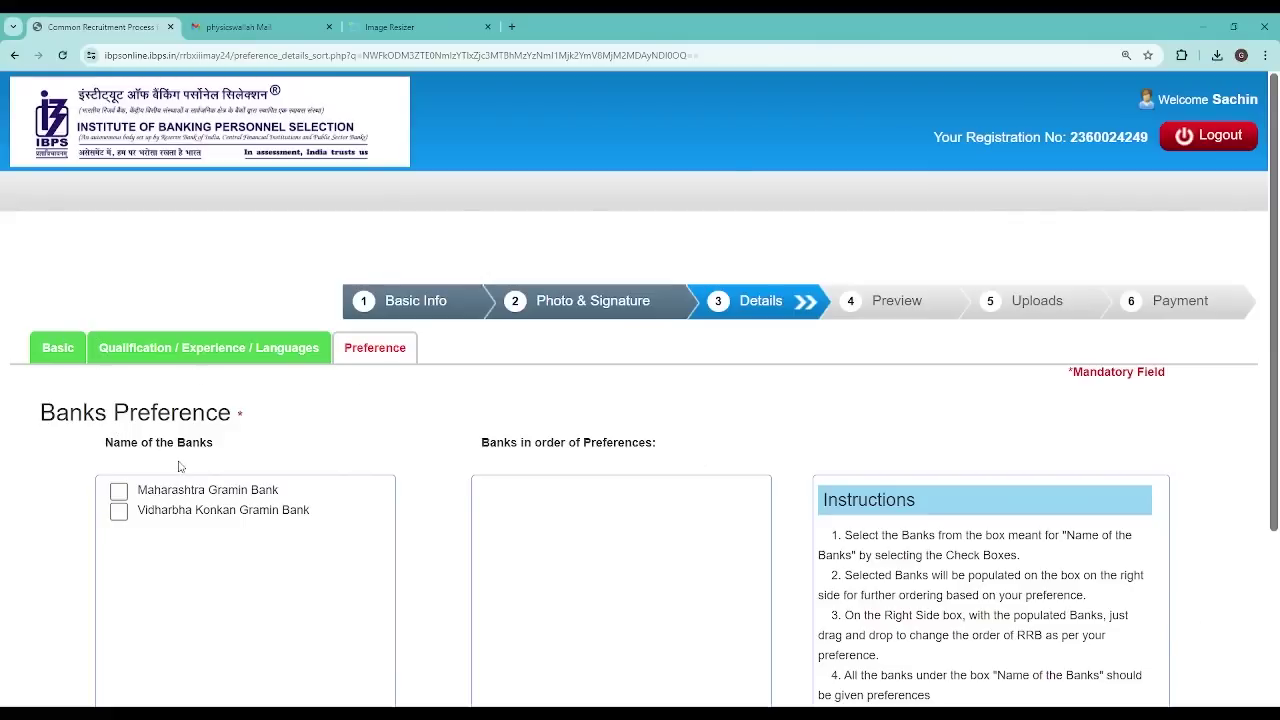
Try choosing Maharashtra Gramin Bank before Vidharbha Konkan Gramin Bank, and clear both bank choices.
{"action": "scroll", "coordinate": [221, 455], "scroll_direction": "down", "scroll_amount": 1}
{"action": "scroll", "coordinate": [221, 455], "scroll_direction": "down", "scroll_amount": 1}
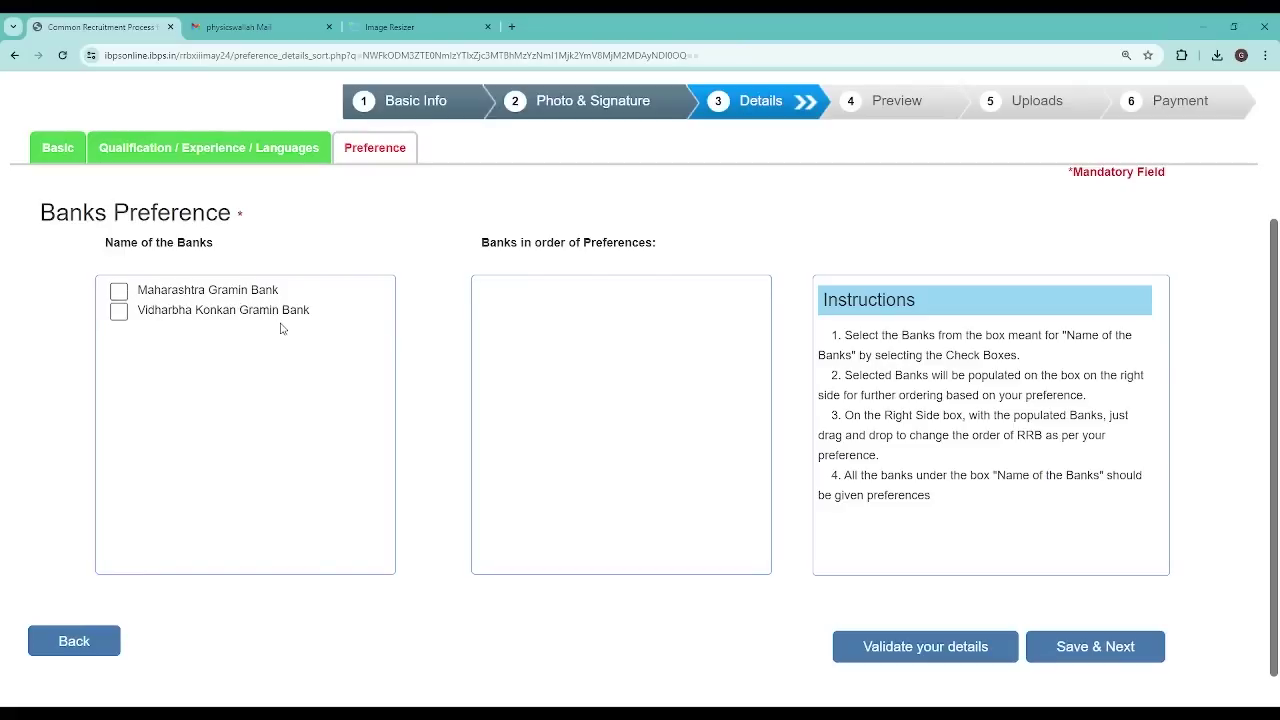
{"action": "left_click", "coordinate": [121, 296]}
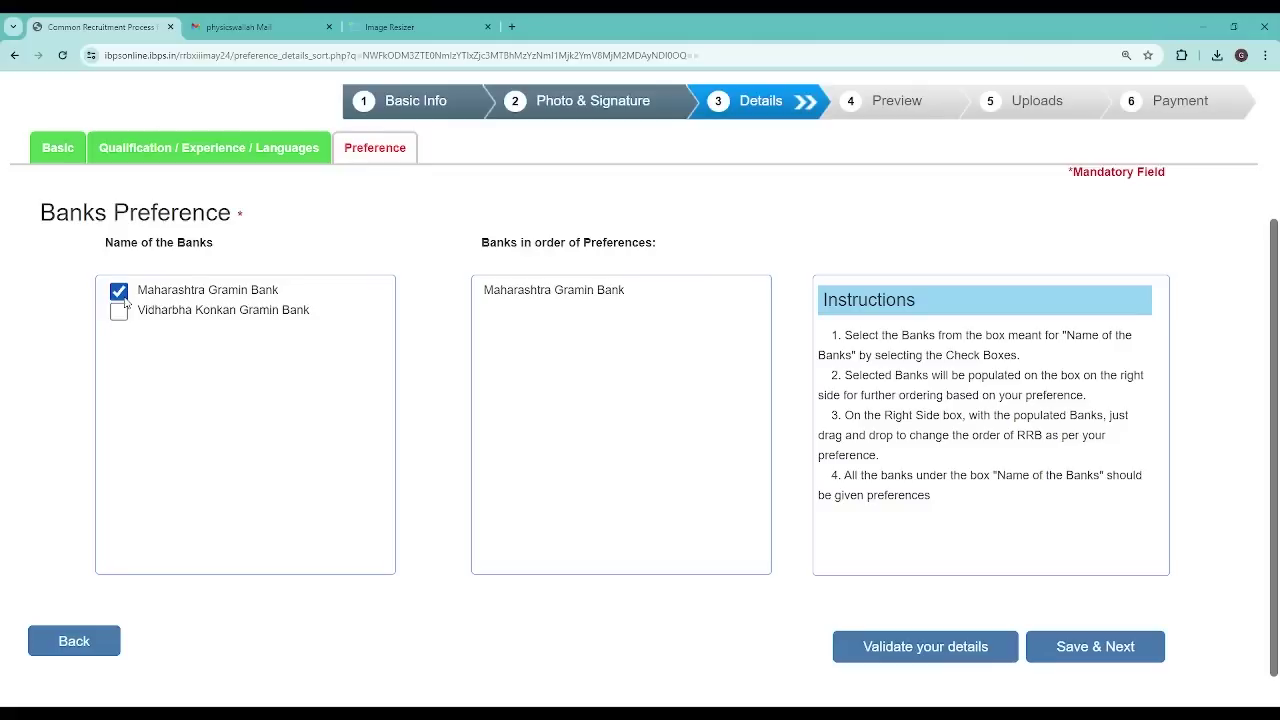
{"action": "left_click", "coordinate": [118, 311]}
{"action": "left_click", "coordinate": [118, 291]}
{"action": "left_click", "coordinate": [118, 311]}
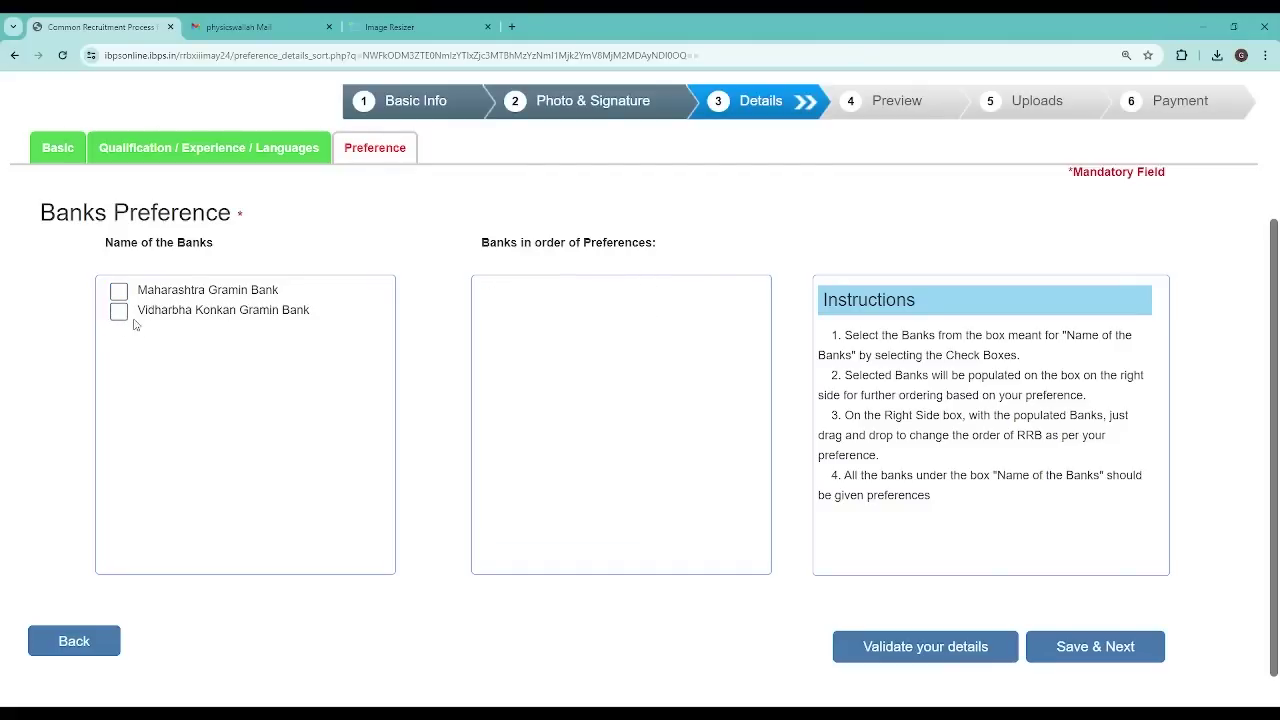
Rank Vidharbha Konkan Gramin Bank first and Maharashtra Gramin Bank second, and save the validated preferences.
{"action": "left_click", "coordinate": [118, 313]}
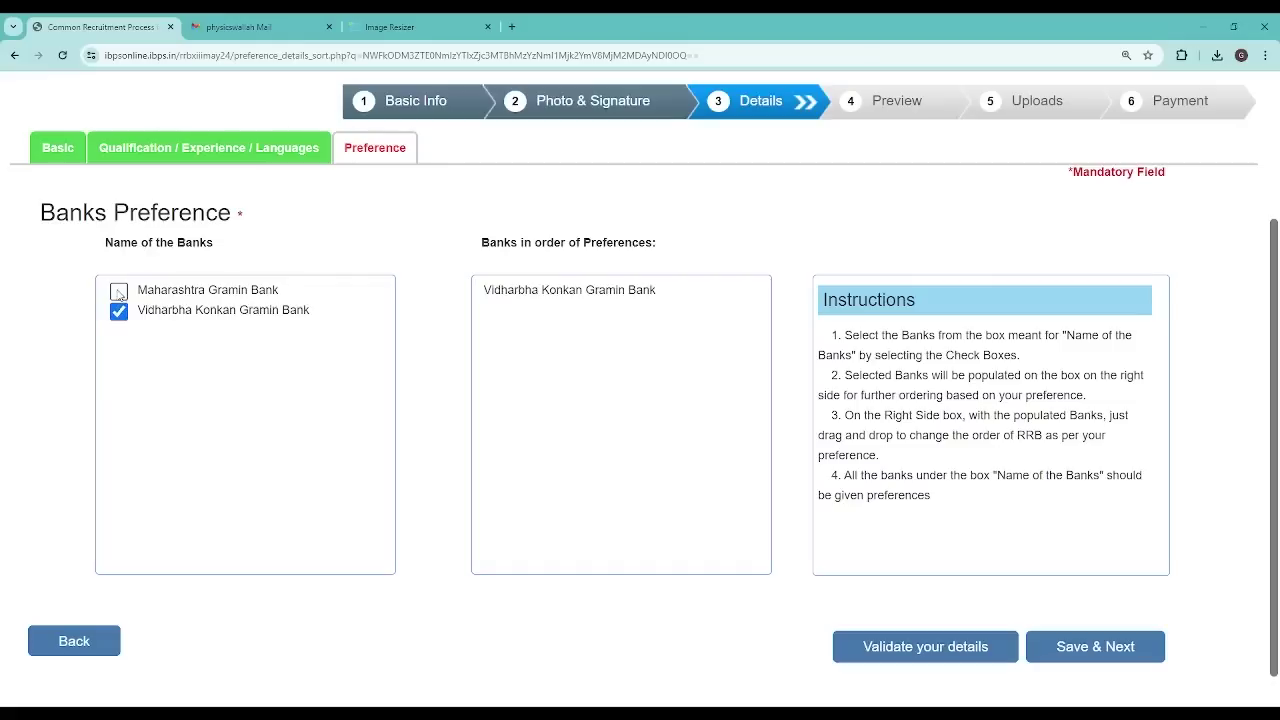
{"action": "left_click", "coordinate": [118, 292]}
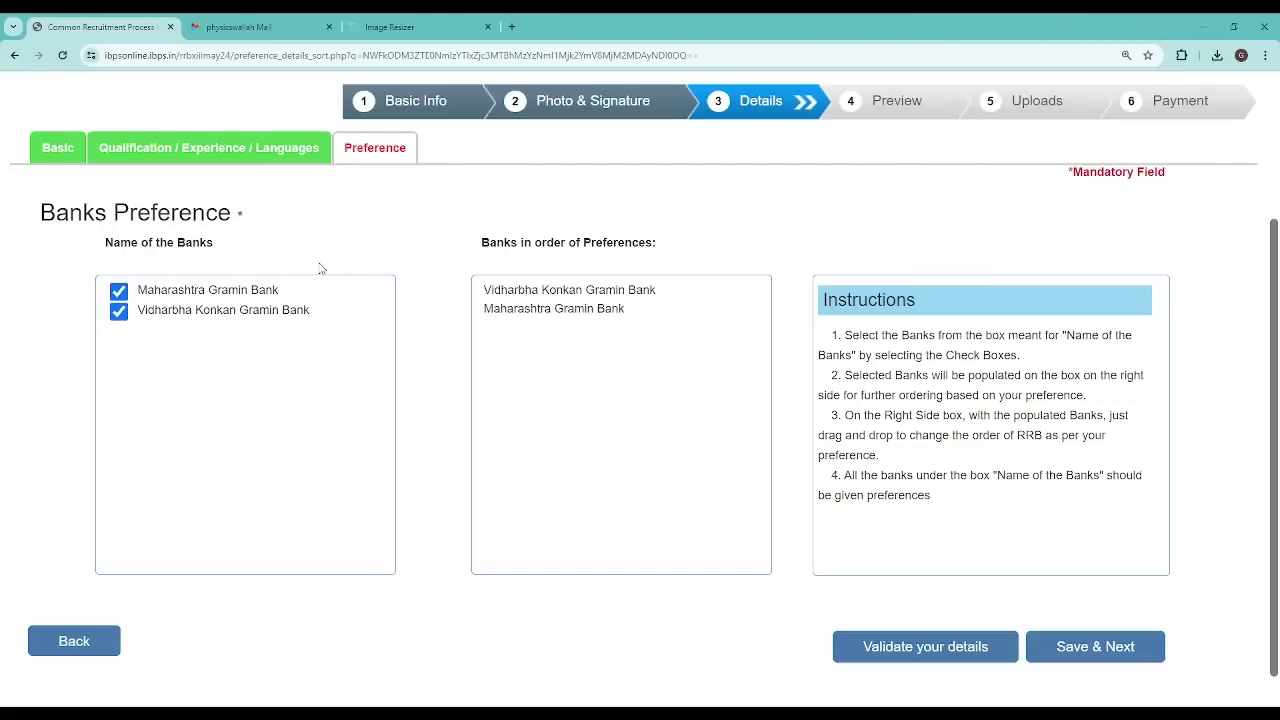
{"action": "left_click", "coordinate": [875, 652]}
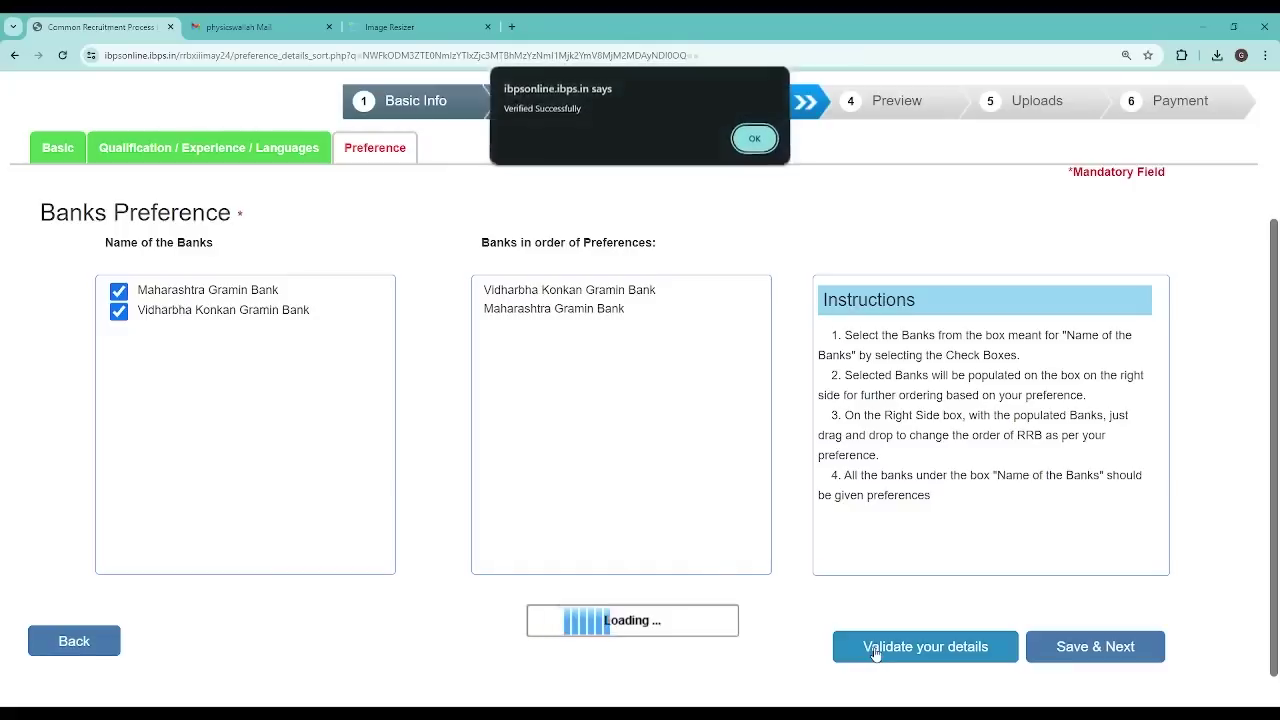
{"action": "left_click", "coordinate": [752, 141]}
{"action": "left_click", "coordinate": [1090, 656]}
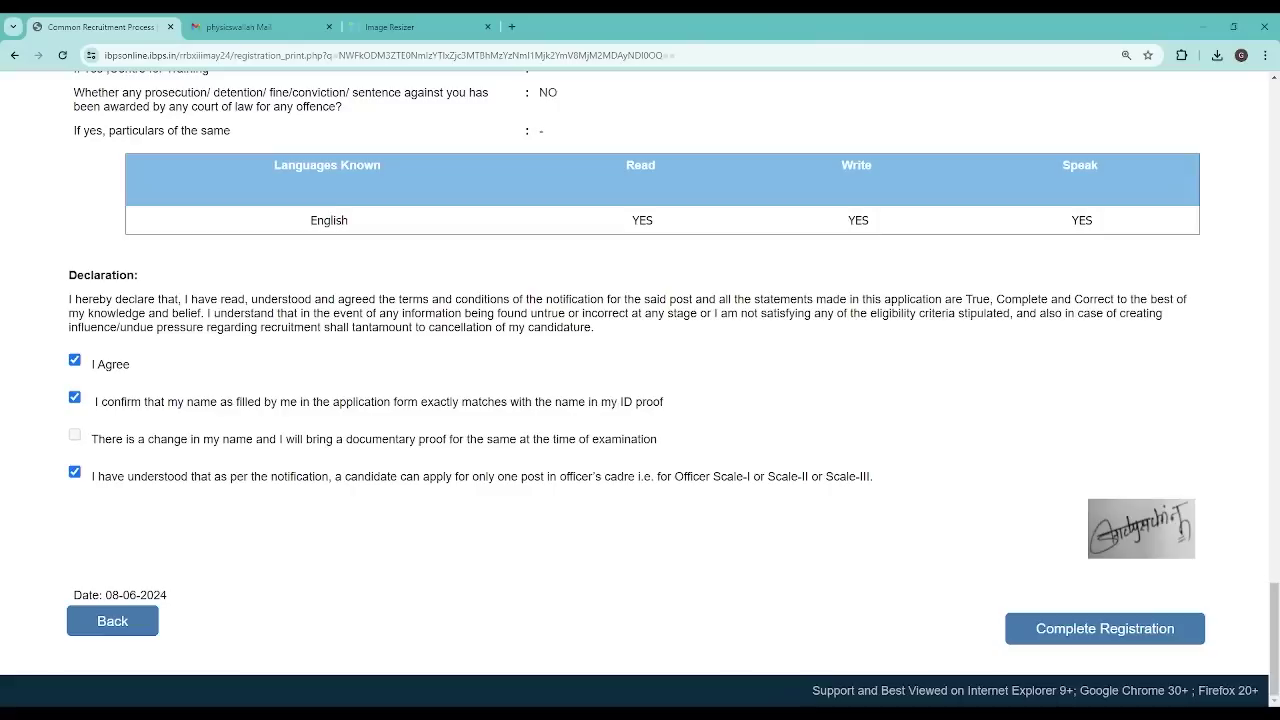
Complete the registration from the application preview with the declarations accepted, and confirm continuing.
{"action": "mouse_move", "coordinate": [1273, 616]}
{"action": "left_mouse_down"}
{"action": "mouse_move", "coordinate": [1273, 116]}
{"action": "mouse_move", "coordinate": [1262, 622]}
{"action": "left_mouse_up"}
{"action": "left_click", "coordinate": [1114, 639]}
{"action": "left_click", "coordinate": [694, 183]}
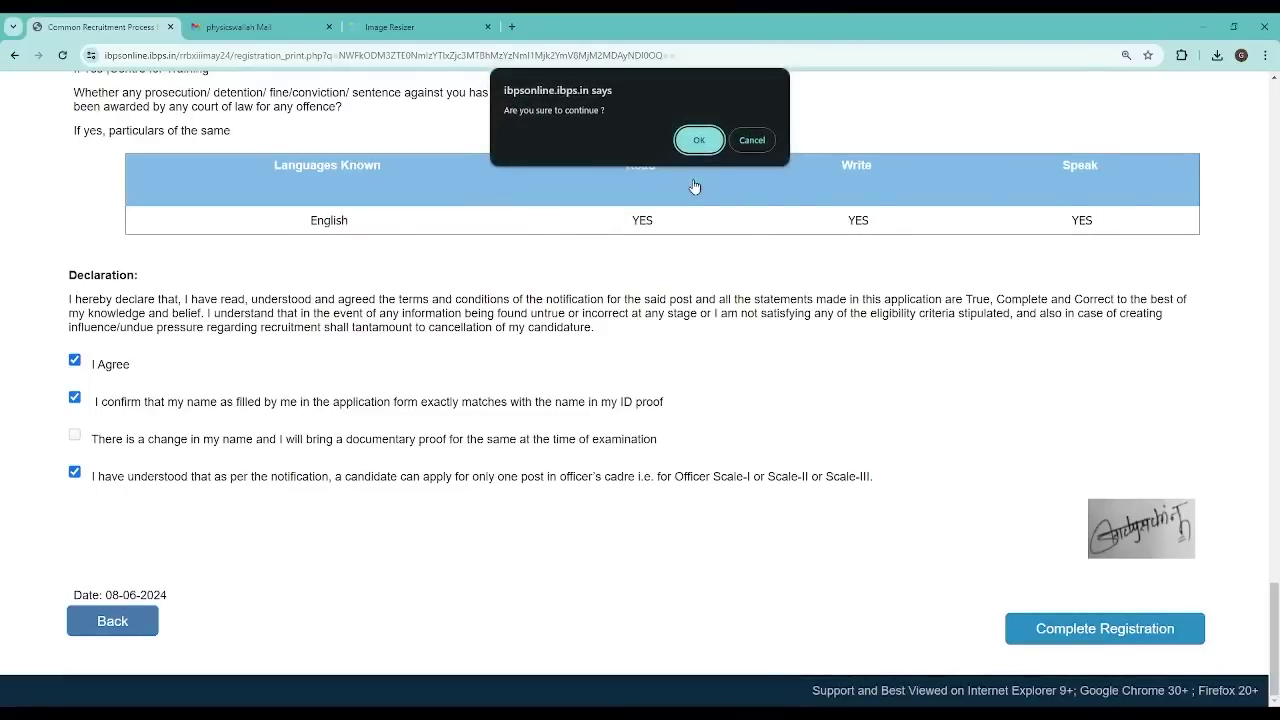
{"action": "left_click", "coordinate": [698, 140]}
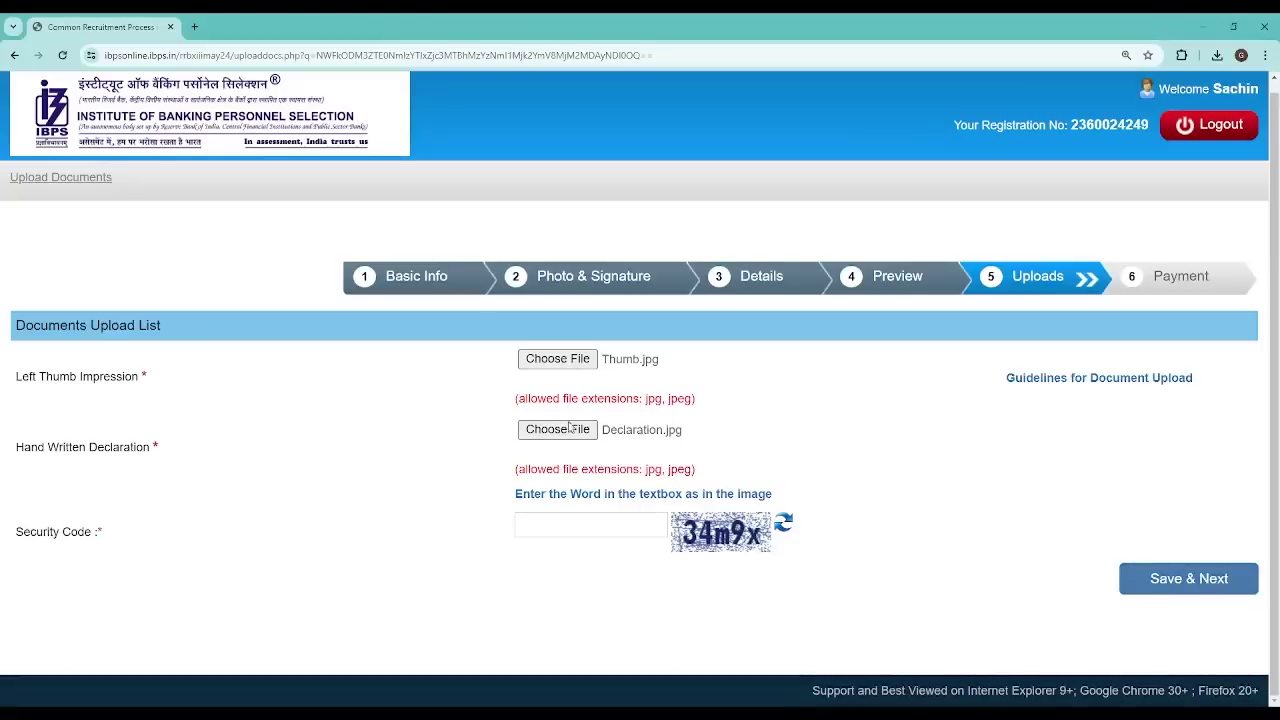
Upload Thumb.jpg as the left thumb impression and accept its preview.
{"action": "left_click", "coordinate": [546, 367]}
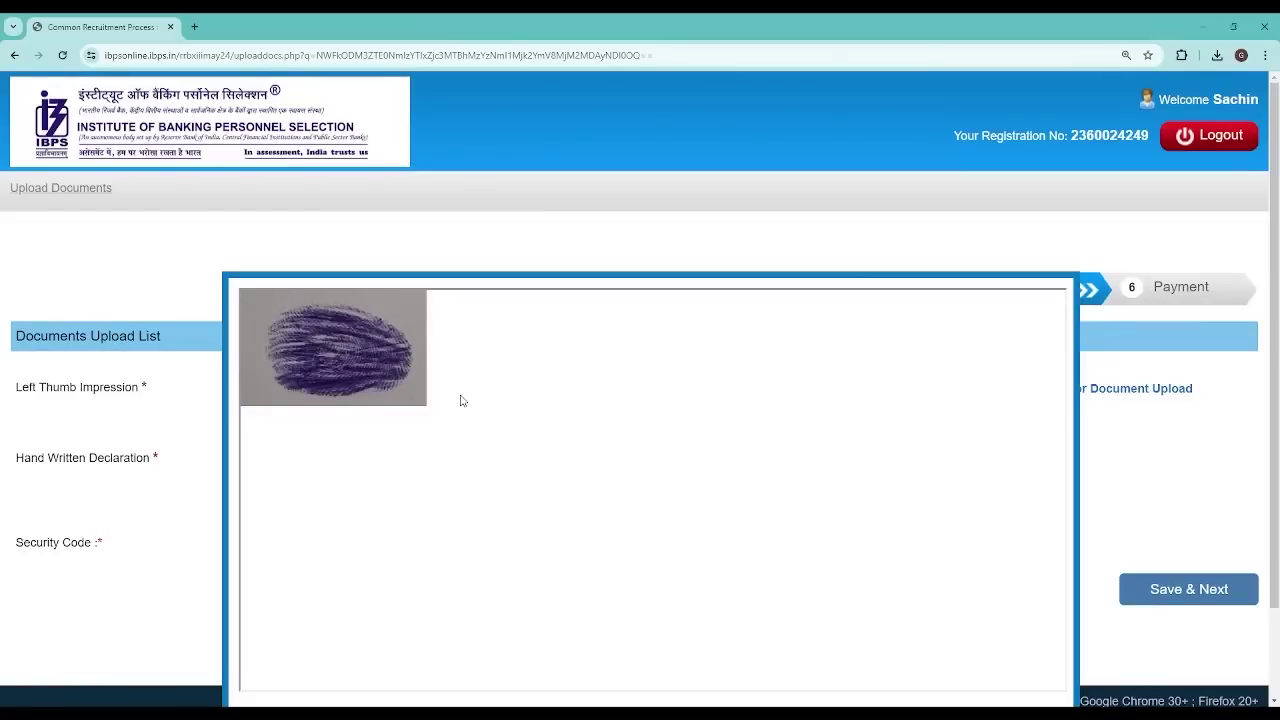
{"action": "scroll", "coordinate": [461, 401], "scroll_direction": "down", "scroll_amount": 2}
{"action": "left_click", "coordinate": [590, 665]}
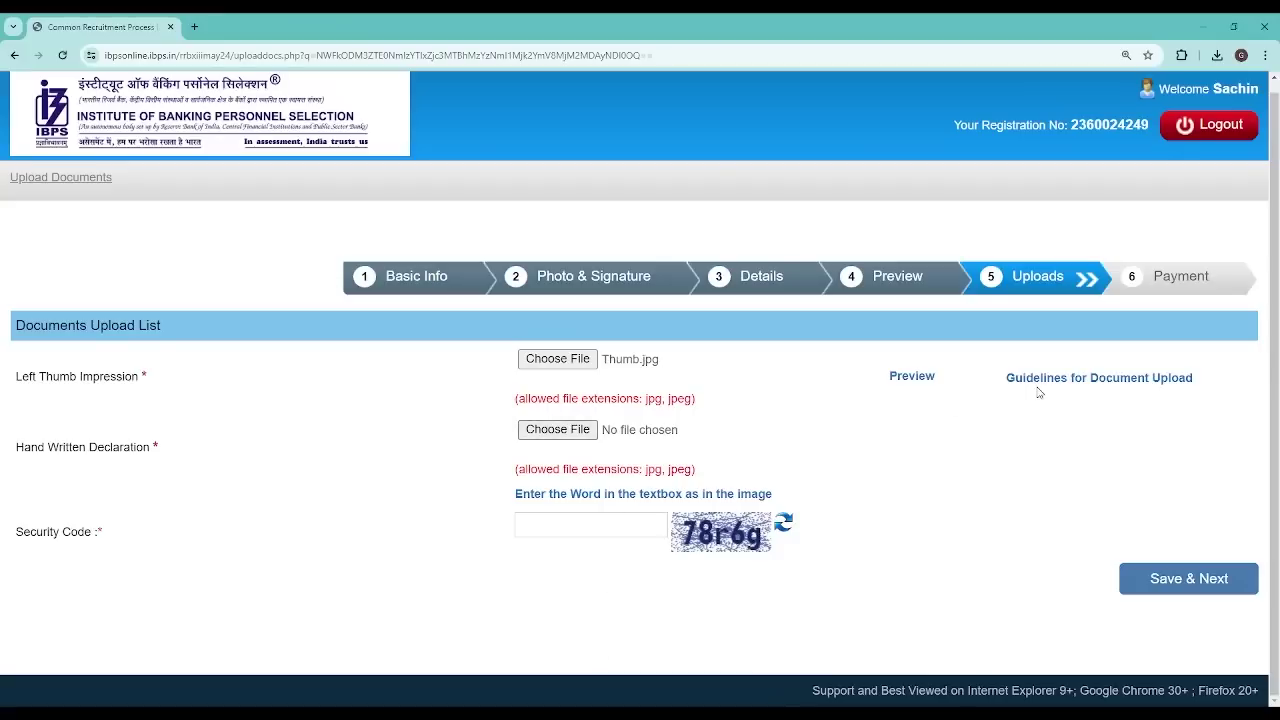
Upload Declaration.jpg as the handwritten declaration and accept its preview.
{"action": "left_click", "coordinate": [540, 434]}
{"action": "scroll", "coordinate": [683, 426], "scroll_direction": "down", "scroll_amount": 2}
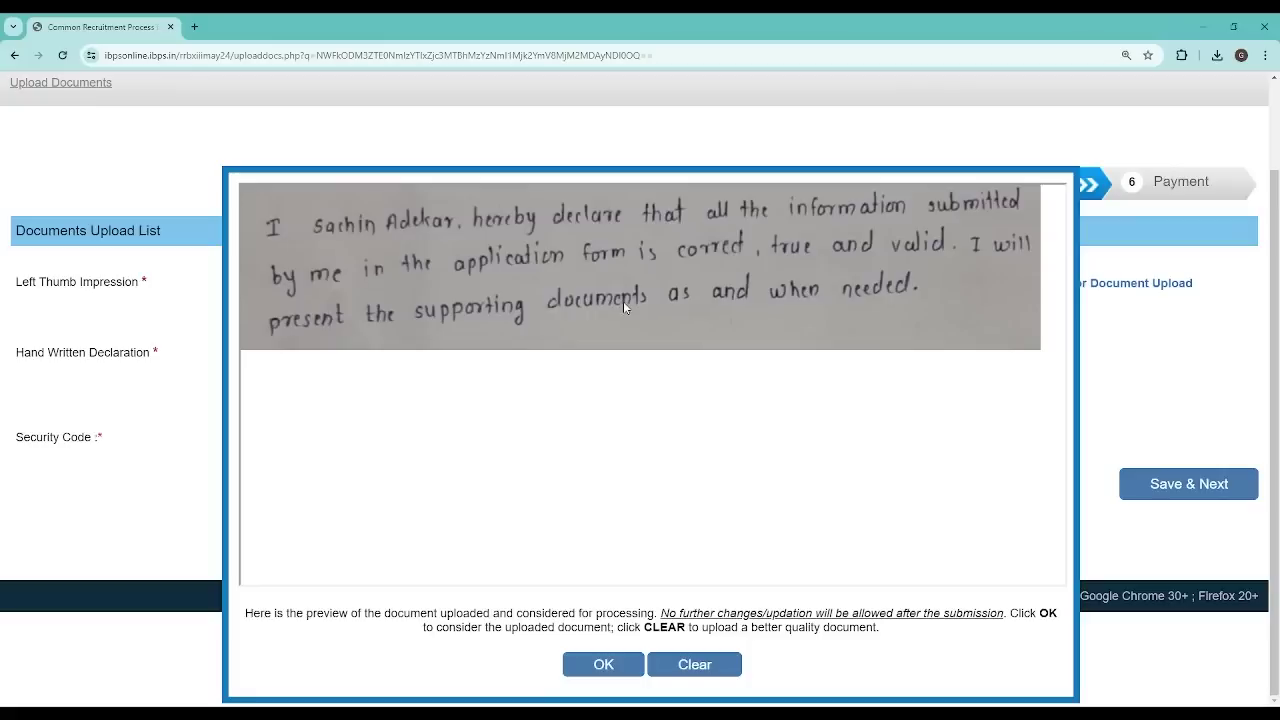
{"action": "left_click", "coordinate": [603, 665]}
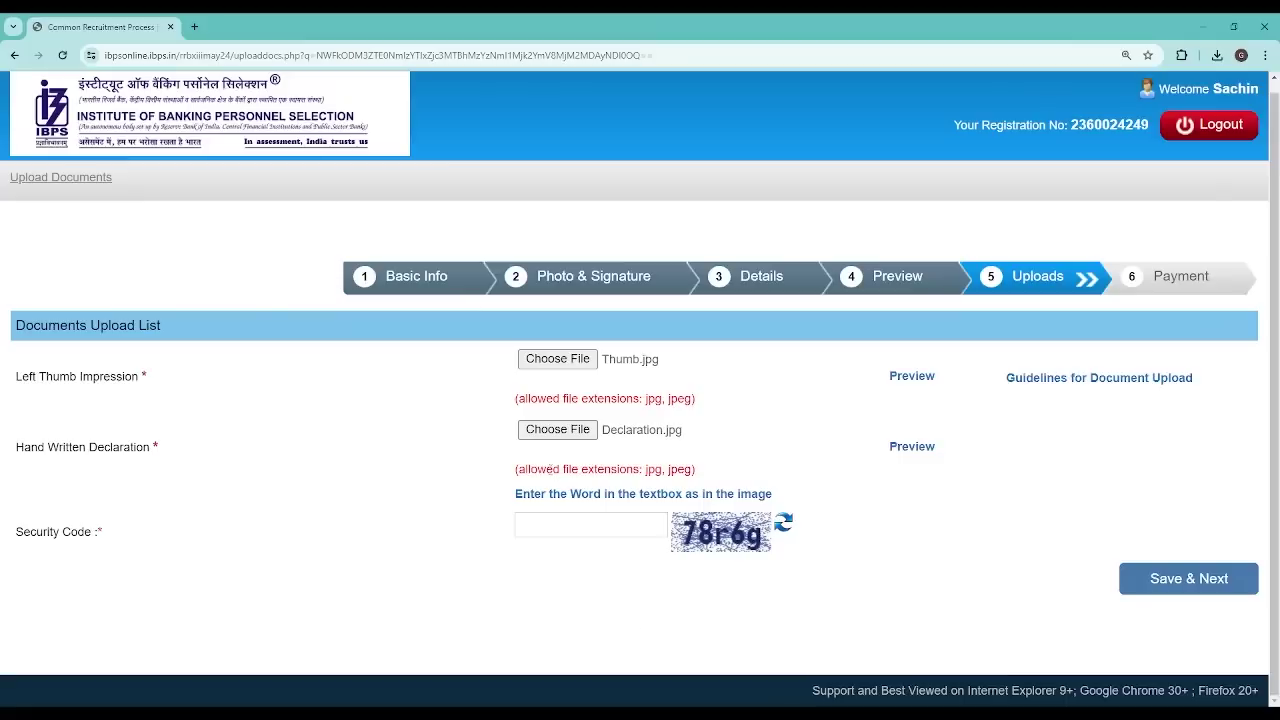
Enter the security code shown in the image on the document upload form.
{"action": "left_click", "coordinate": [564, 526]}
{"action": "type", "text": "78r6g"}
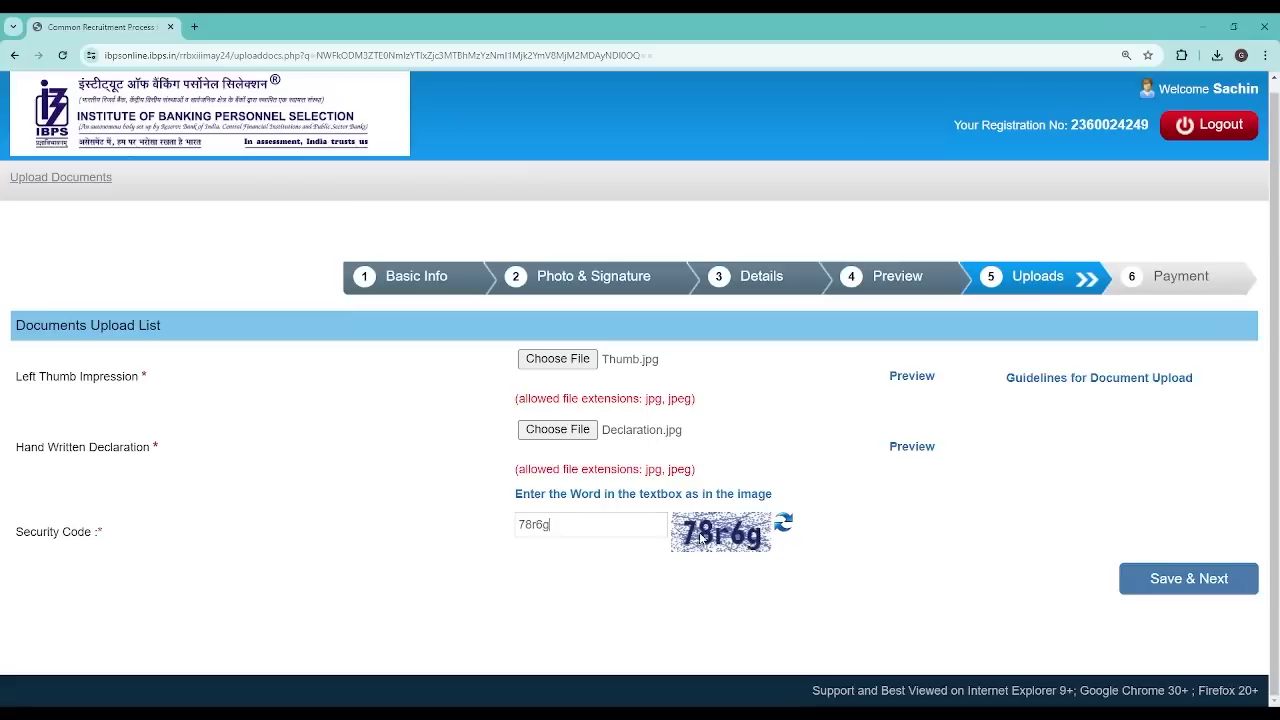
Save the uploaded documents and confirm that the entered details are correct to proceed to payment.
{"action": "left_click", "coordinate": [1176, 592]}
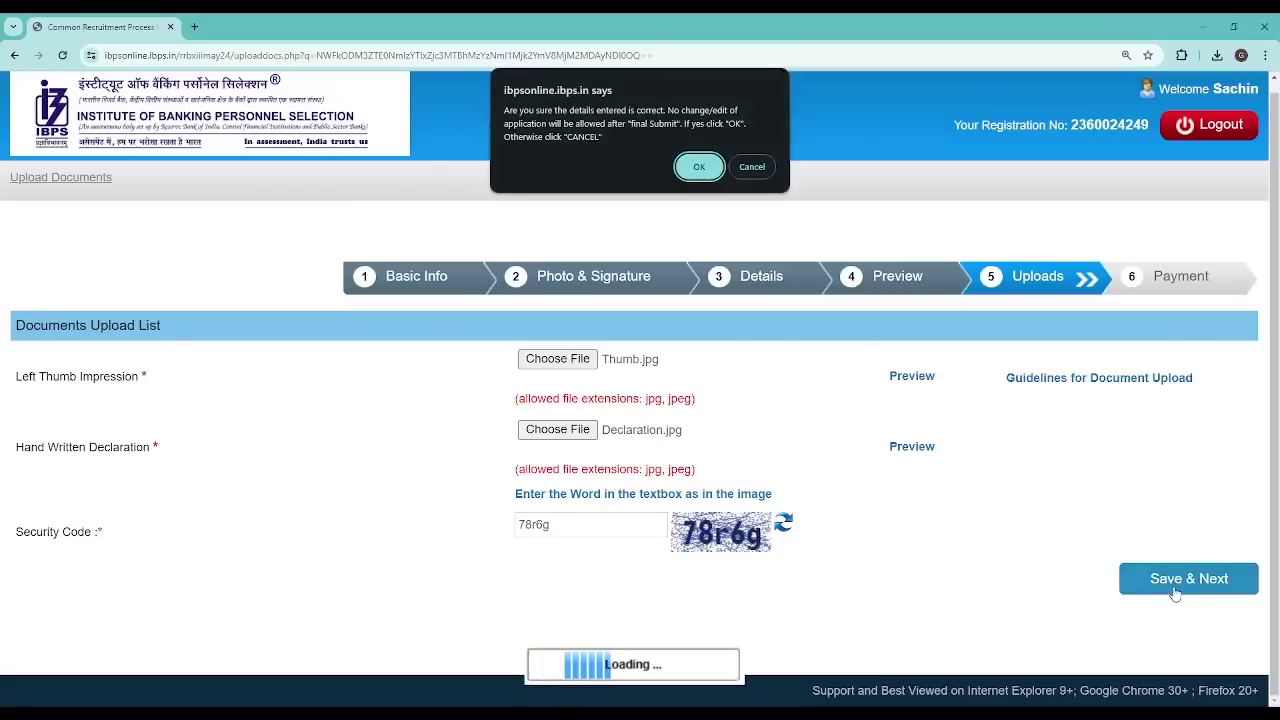
{"action": "left_click", "coordinate": [695, 170]}
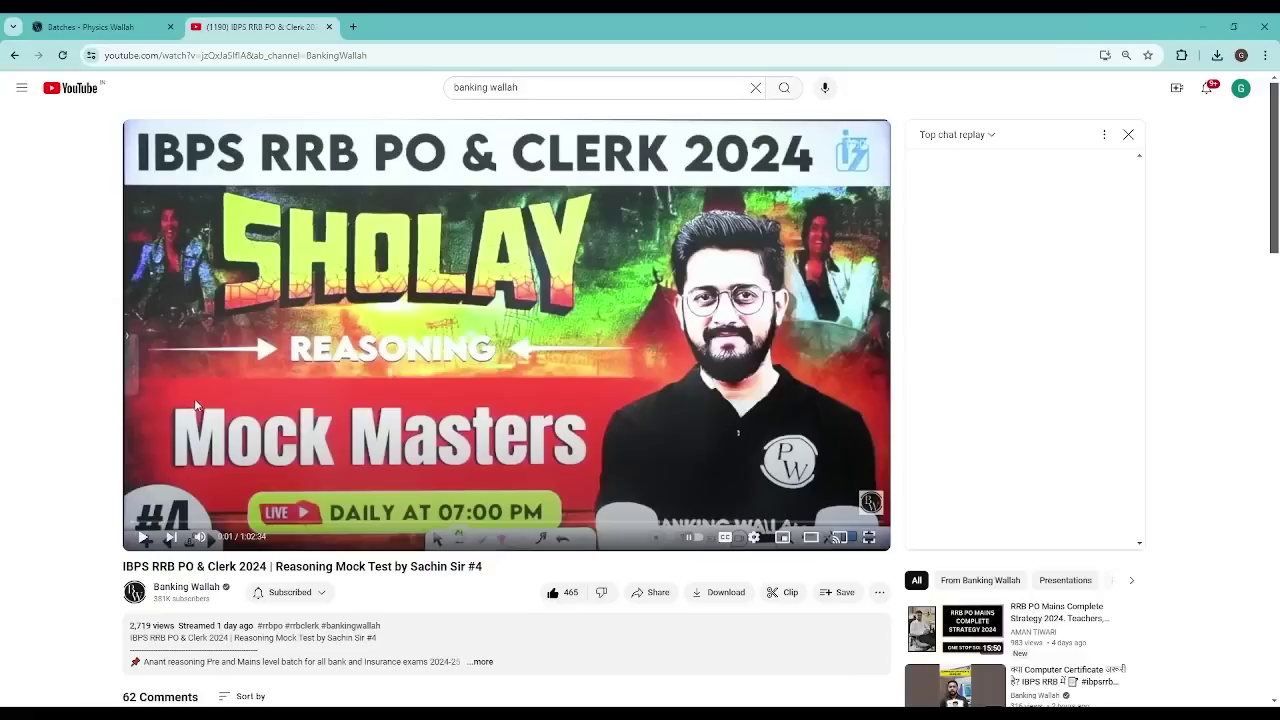
Switch to the Physics Wallah batches page, browse the banking batches and open the Anant Reasoning Pre and Mains level batch.
{"action": "left_click", "coordinate": [126, 39]}
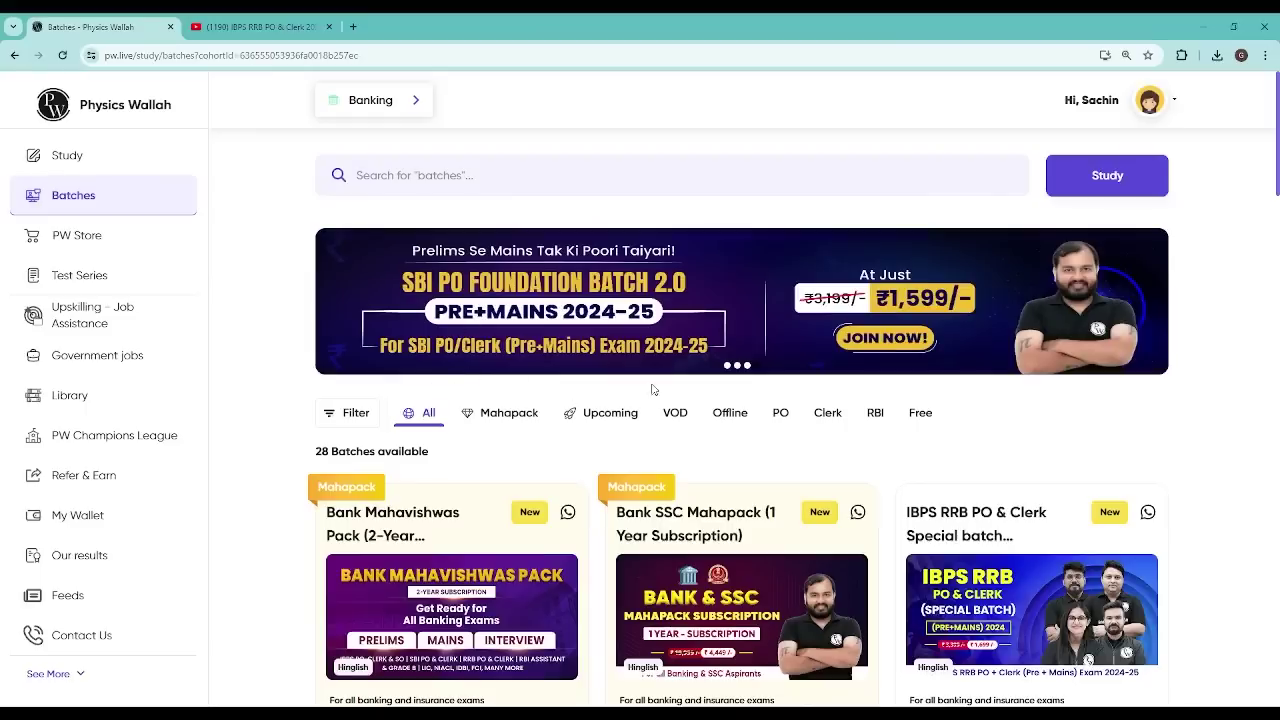
{"action": "scroll", "coordinate": [706, 437], "scroll_direction": "down", "scroll_amount": 1}
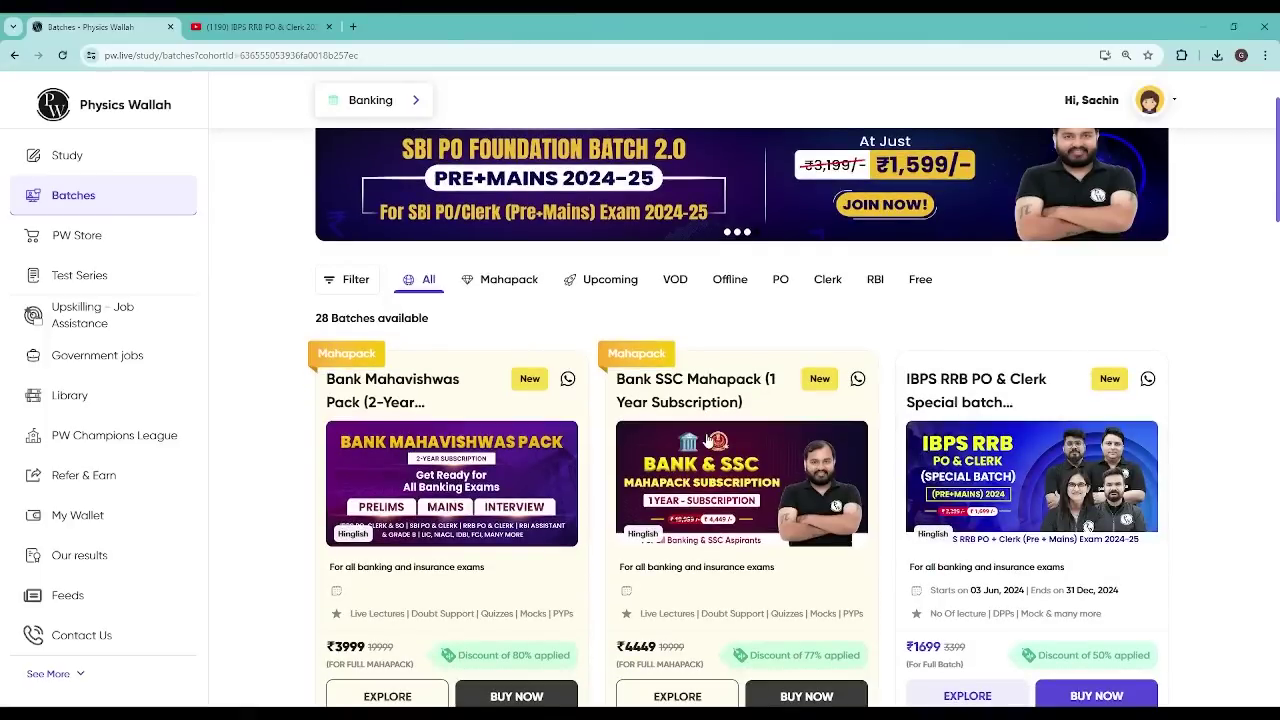
{"action": "scroll", "coordinate": [708, 440], "scroll_direction": "down", "scroll_amount": 3}
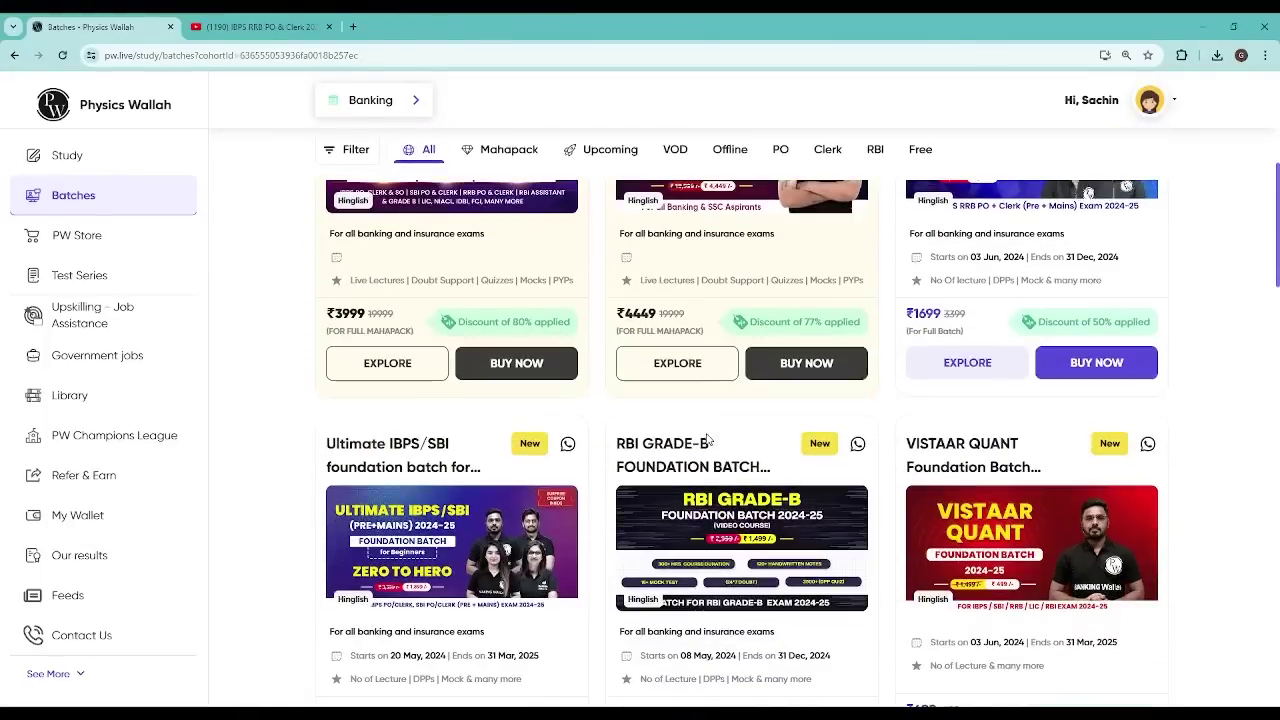
{"action": "scroll", "coordinate": [708, 440], "scroll_direction": "up", "scroll_amount": 2}
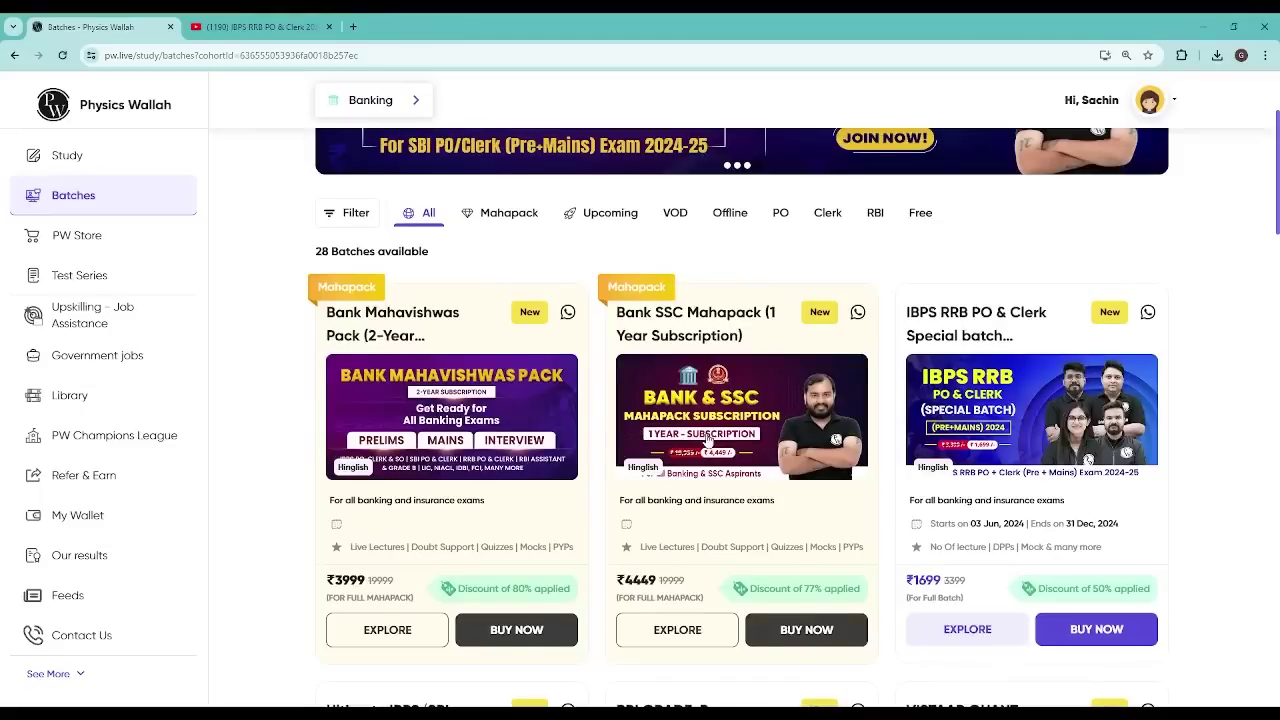
{"action": "scroll", "coordinate": [708, 440], "scroll_direction": "up", "scroll_amount": 2}
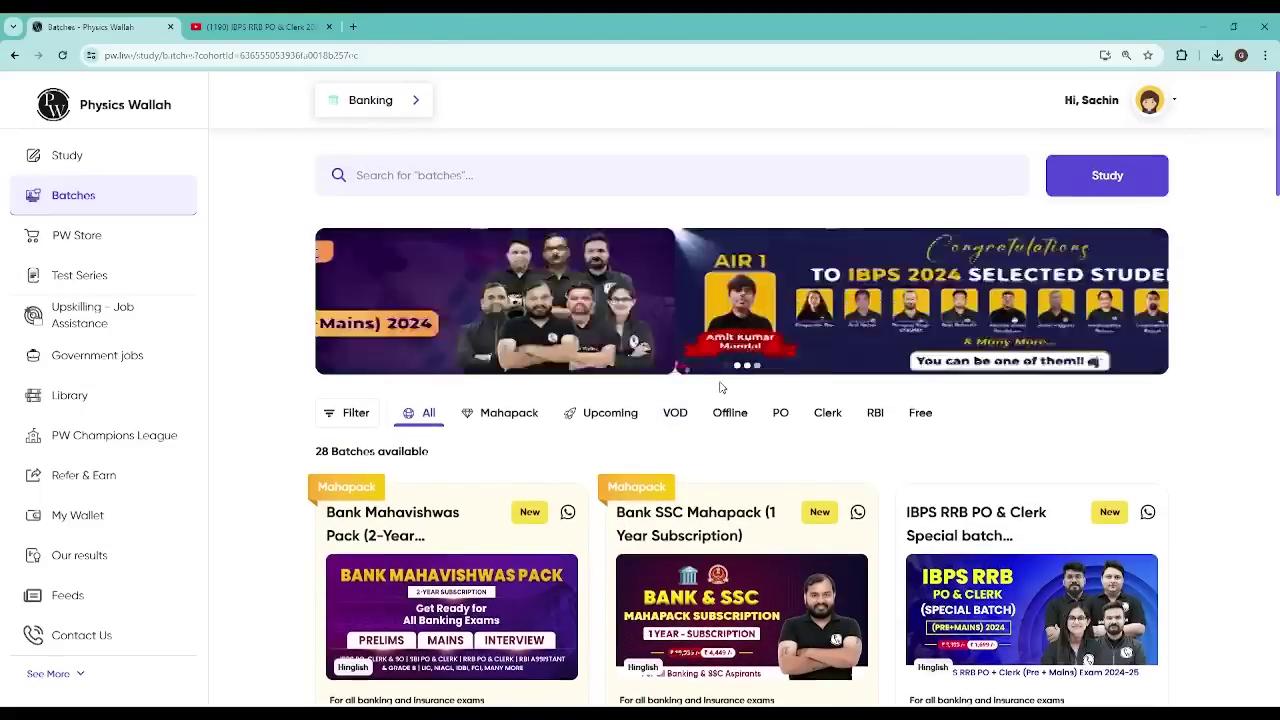
{"action": "scroll", "coordinate": [726, 414], "scroll_direction": "down", "scroll_amount": 1}
{"action": "scroll", "coordinate": [726, 414], "scroll_direction": "down", "scroll_amount": 8}
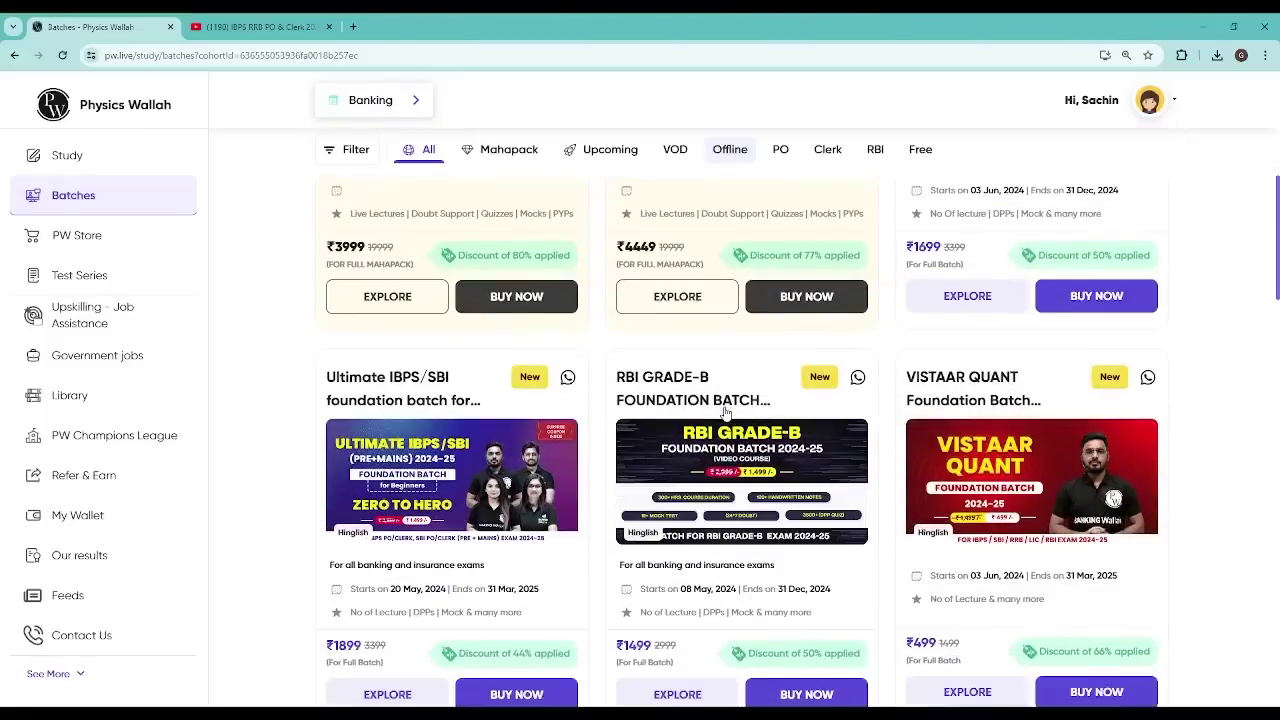
{"action": "scroll", "coordinate": [726, 414], "scroll_direction": "down", "scroll_amount": 2}
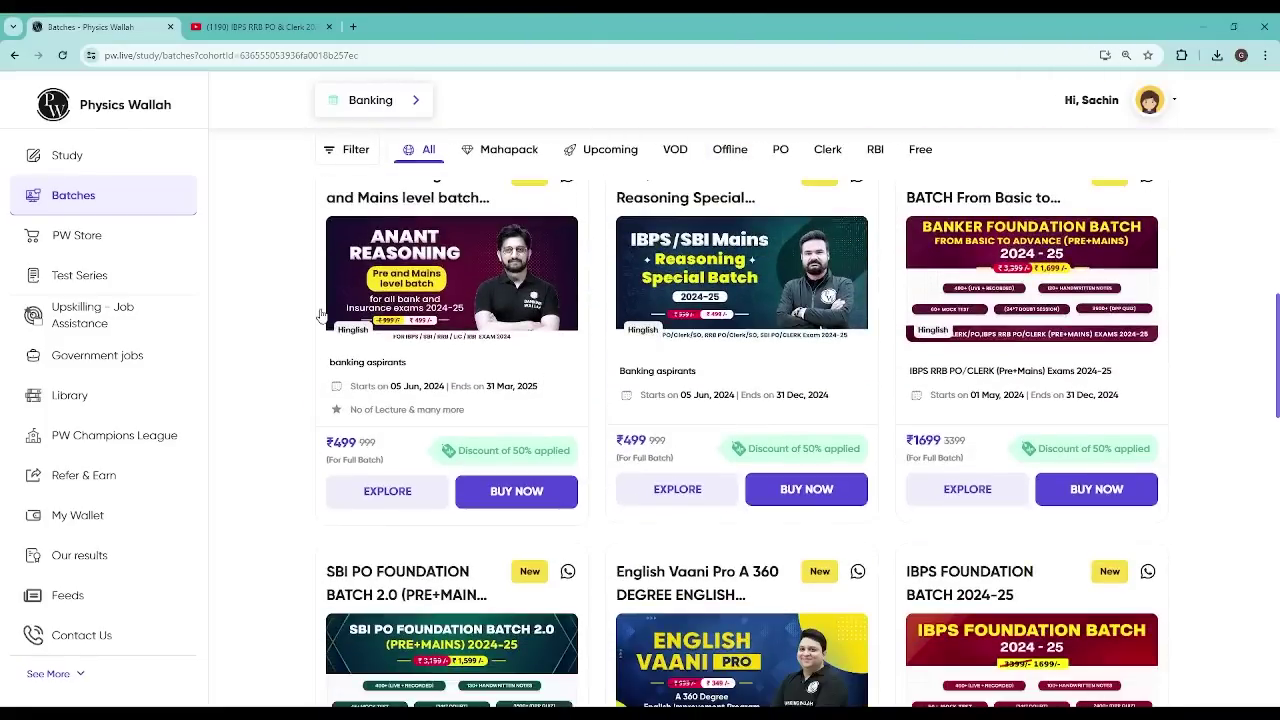
{"action": "left_click", "coordinate": [437, 494]}
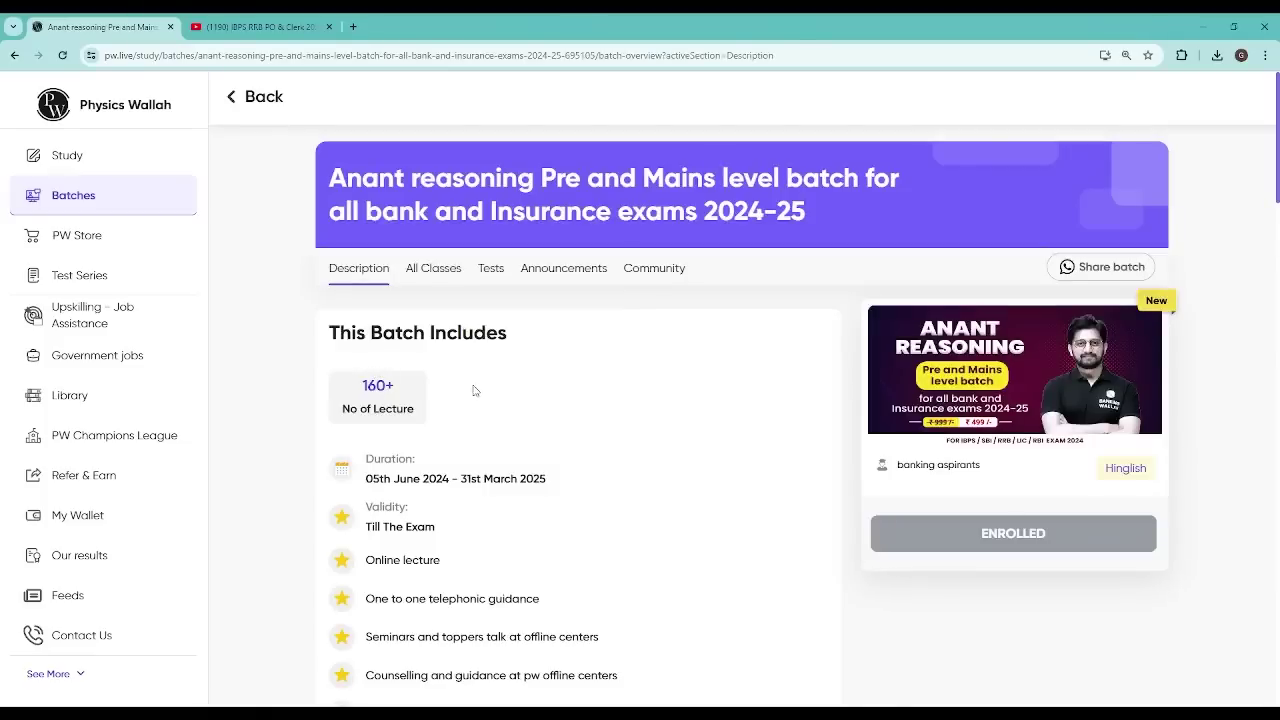
Examine the batch's class subjects, viewing the chapters under Miscellaneous and Puzzle Pre.
{"action": "left_click", "coordinate": [424, 276]}
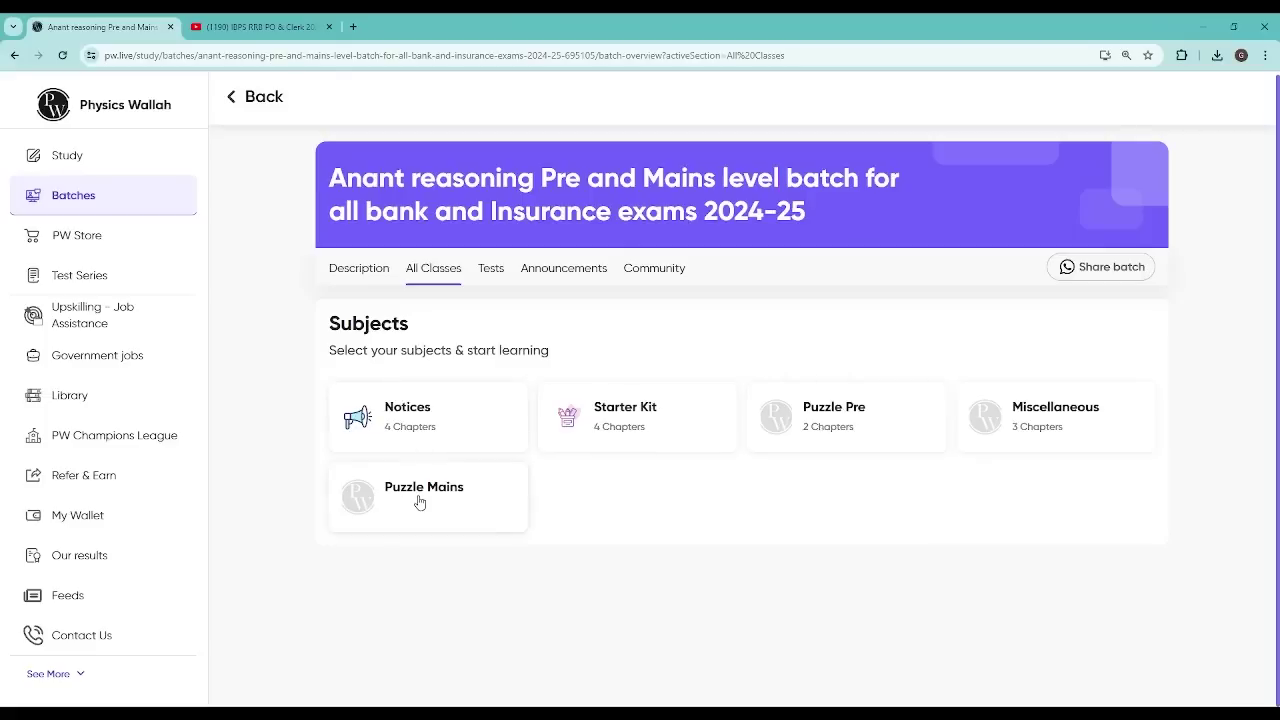
{"action": "left_click", "coordinate": [1077, 450]}
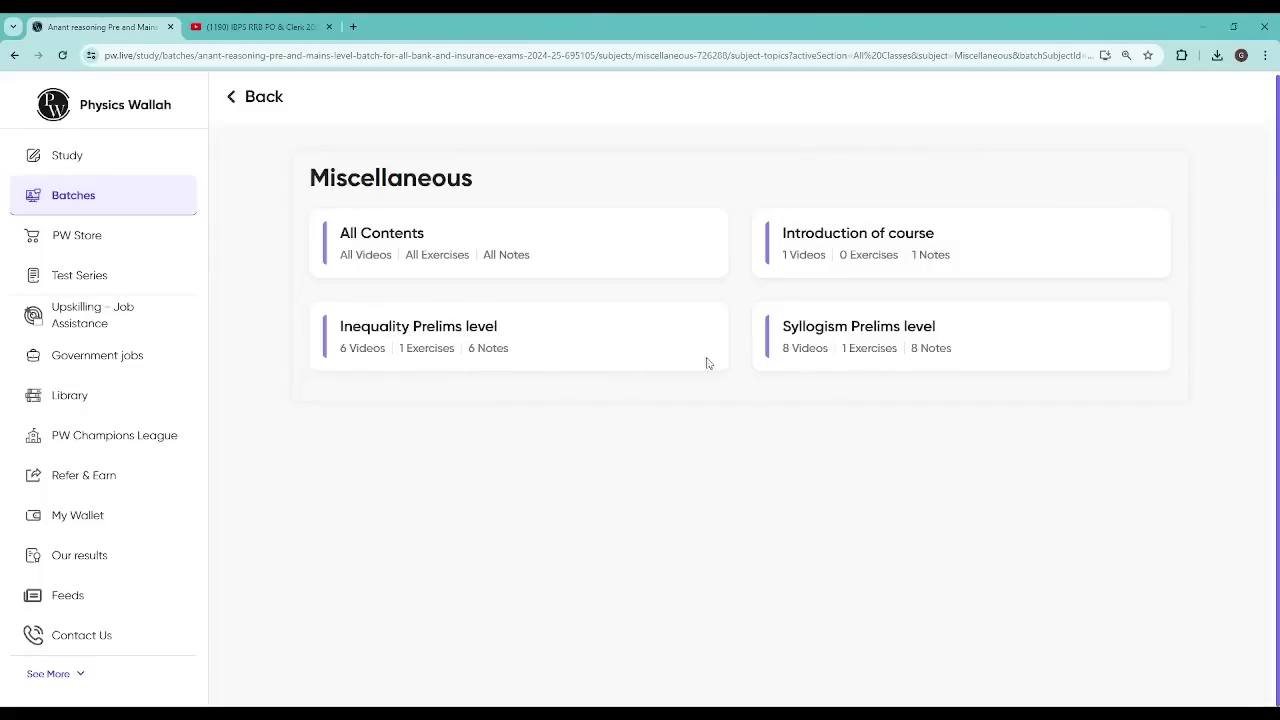
{"action": "left_click", "coordinate": [230, 99]}
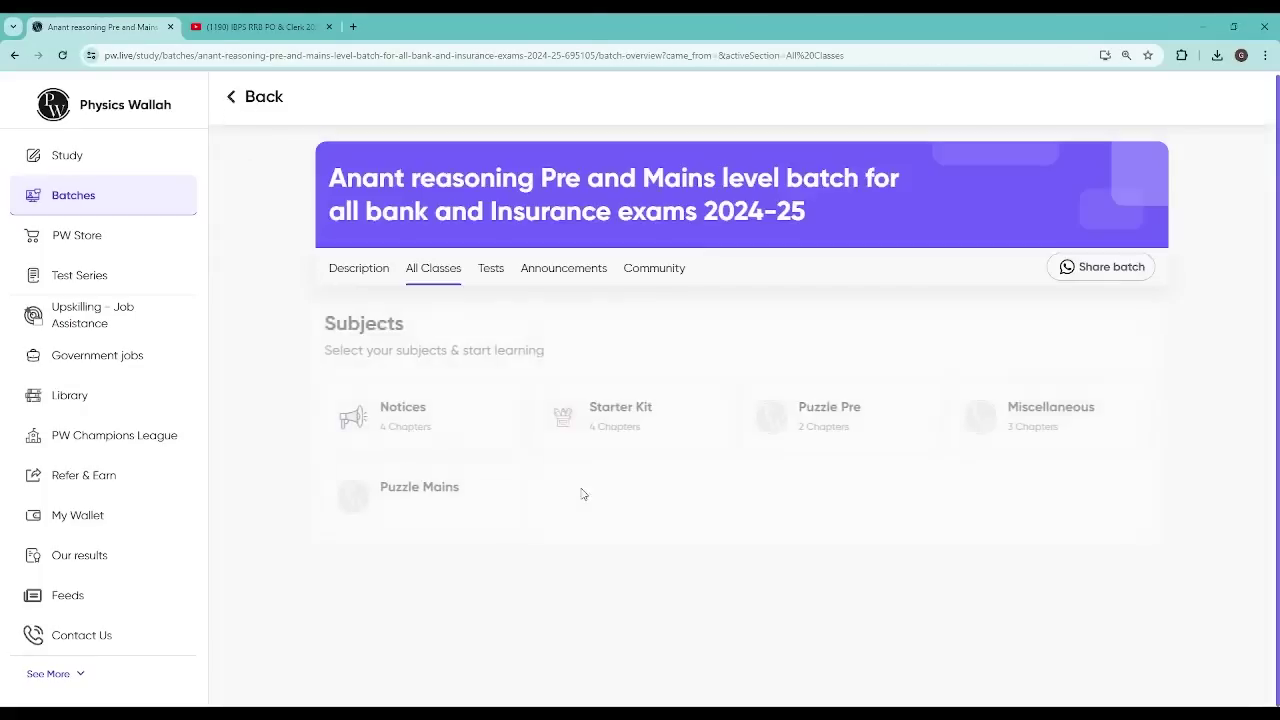
{"action": "left_click", "coordinate": [811, 441]}
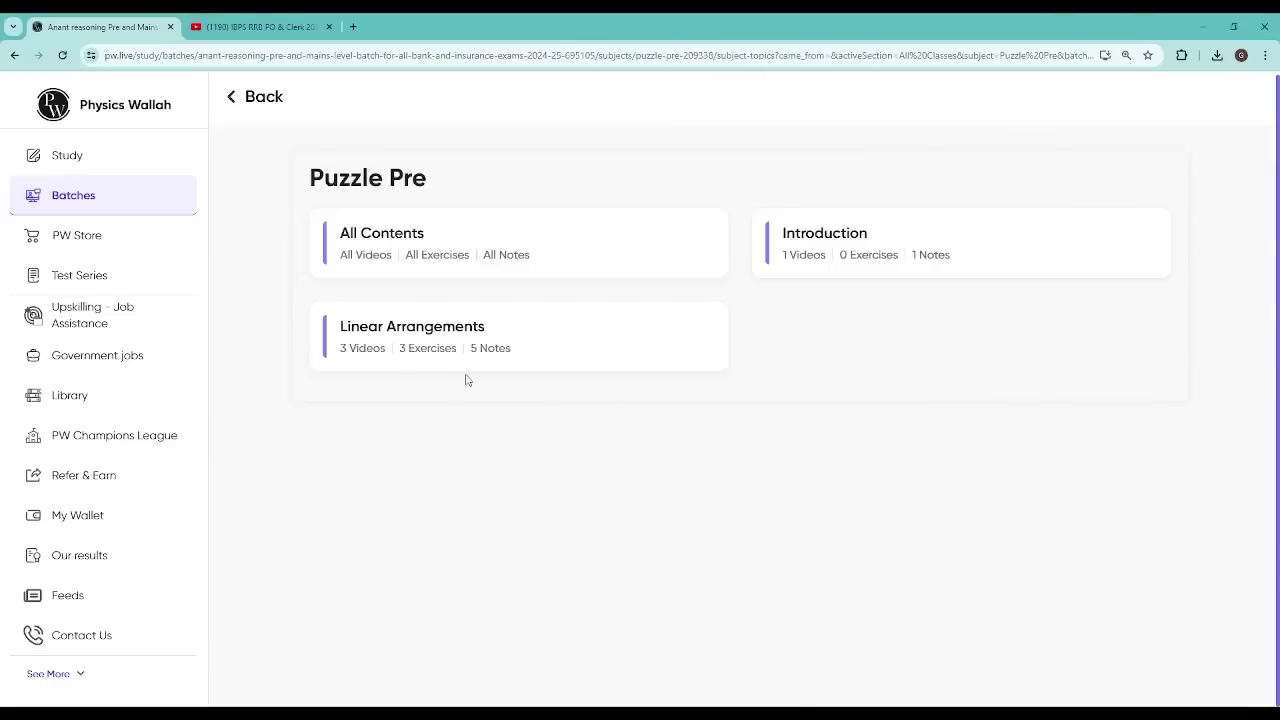
{"action": "left_click", "coordinate": [229, 104]}
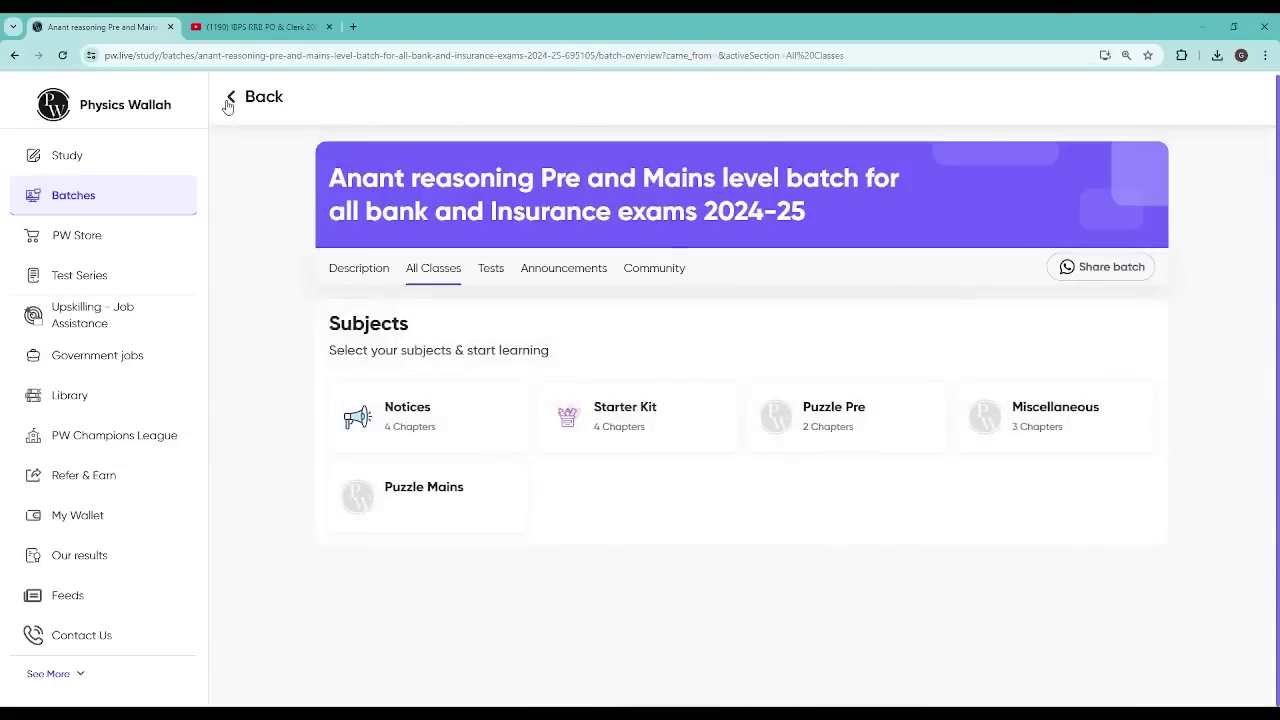
Leave the Anant Reasoning batch and look through the paid courses in My Batches.
{"action": "left_click", "coordinate": [229, 100]}
{"action": "scroll", "coordinate": [450, 450], "scroll_direction": "down", "scroll_amount": 3}
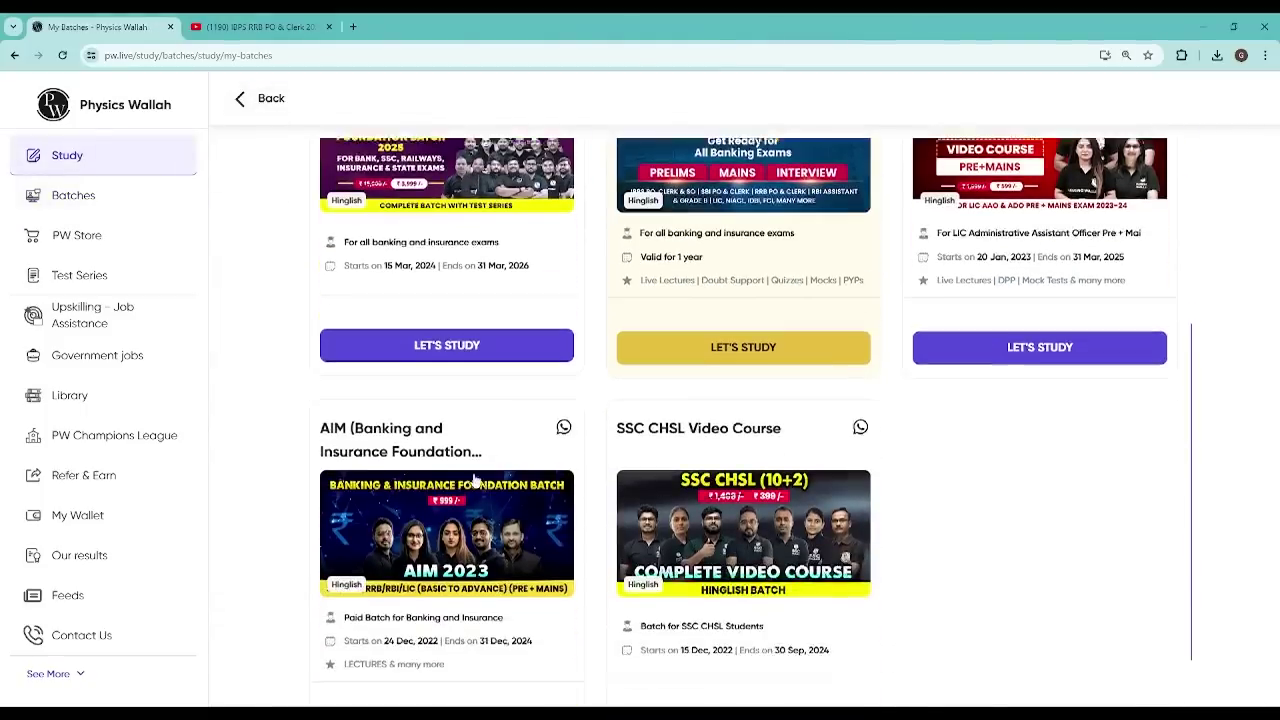
{"action": "scroll", "coordinate": [476, 482], "scroll_direction": "up", "scroll_amount": 3}
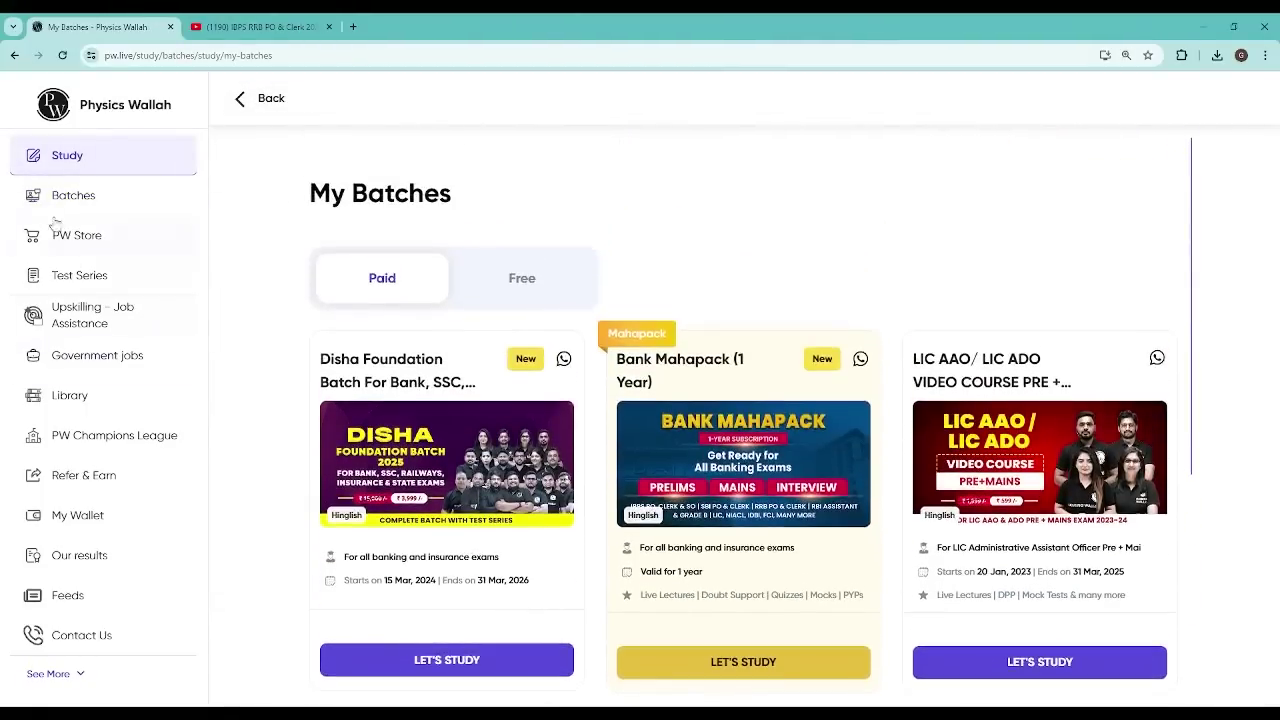
Return to the list of all banking batches, filter it to Mahapack and review the packs offered.
{"action": "left_click", "coordinate": [60, 196]}
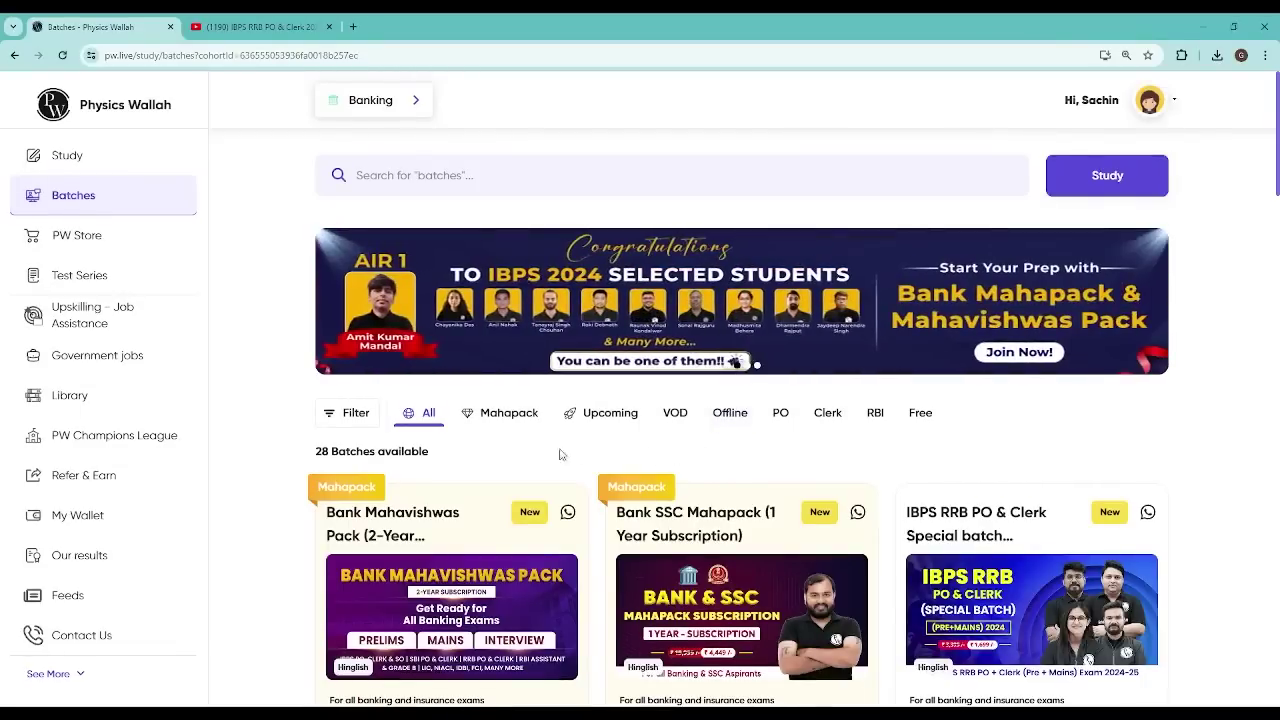
{"action": "left_click", "coordinate": [490, 418]}
{"action": "scroll", "coordinate": [490, 420], "scroll_direction": "down", "scroll_amount": 1}
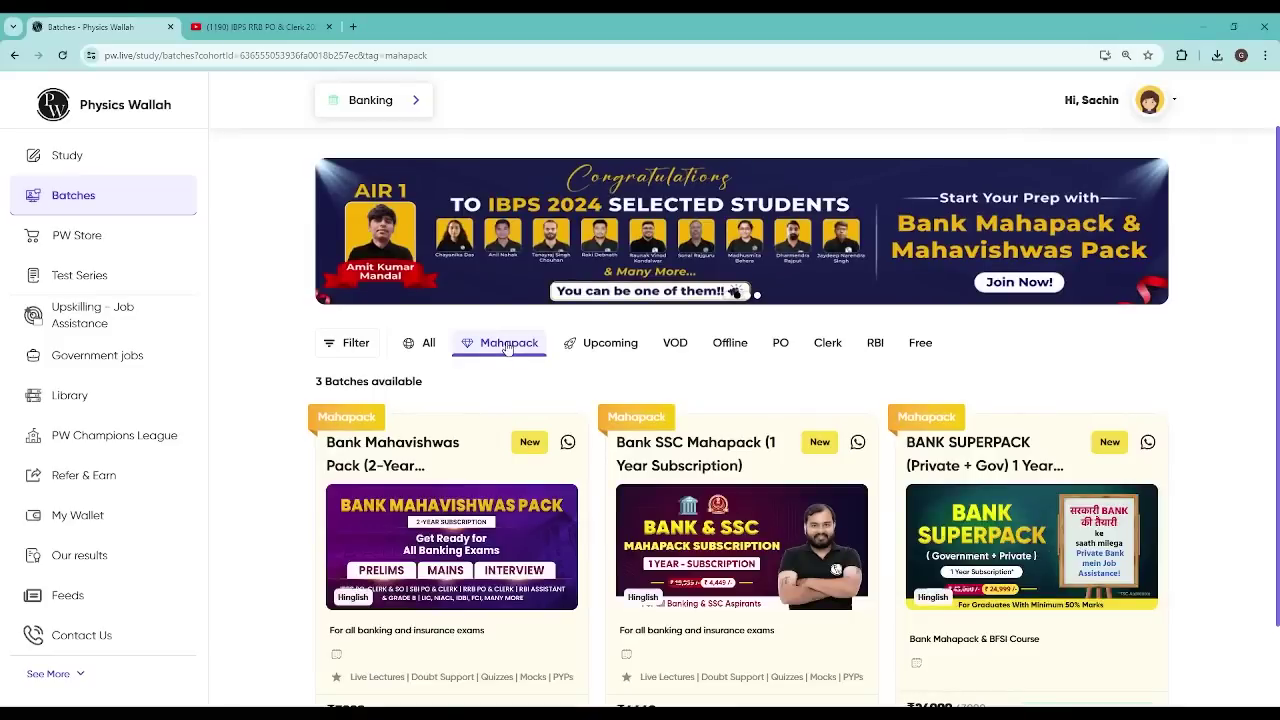
{"action": "scroll", "coordinate": [507, 347], "scroll_direction": "down", "scroll_amount": 1}
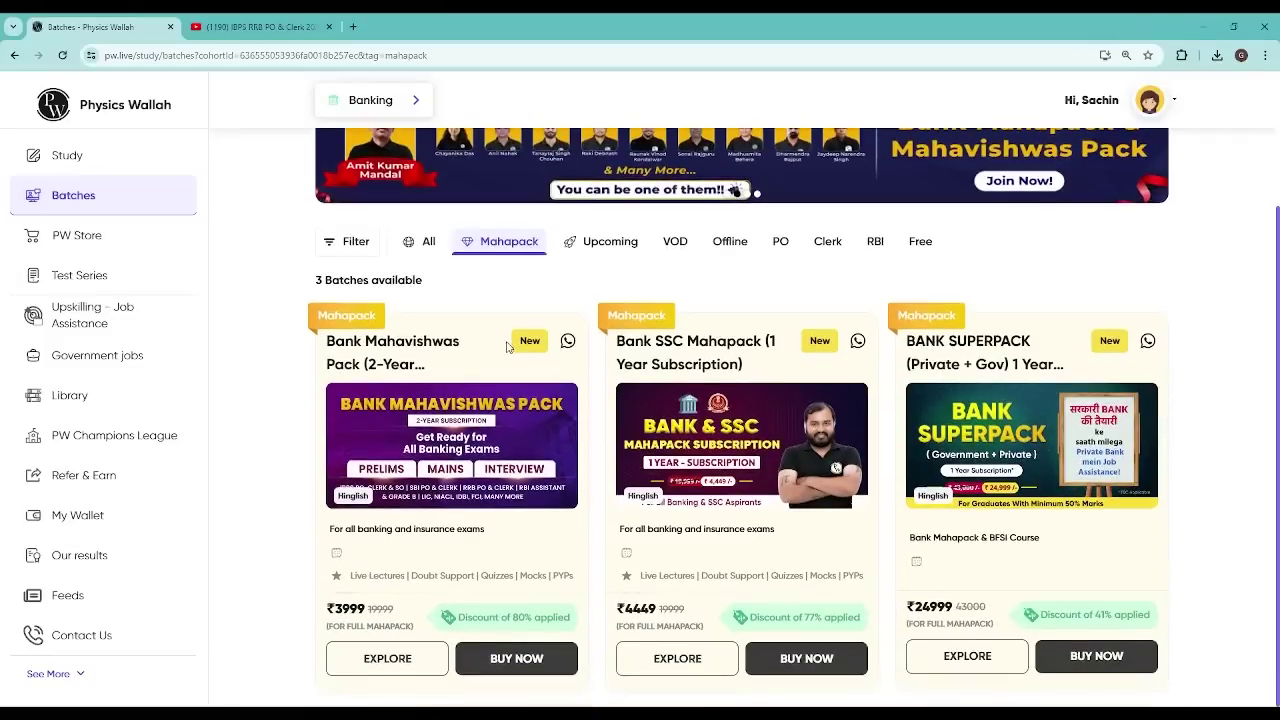
{"action": "scroll", "coordinate": [553, 298], "scroll_direction": "up", "scroll_amount": 2}
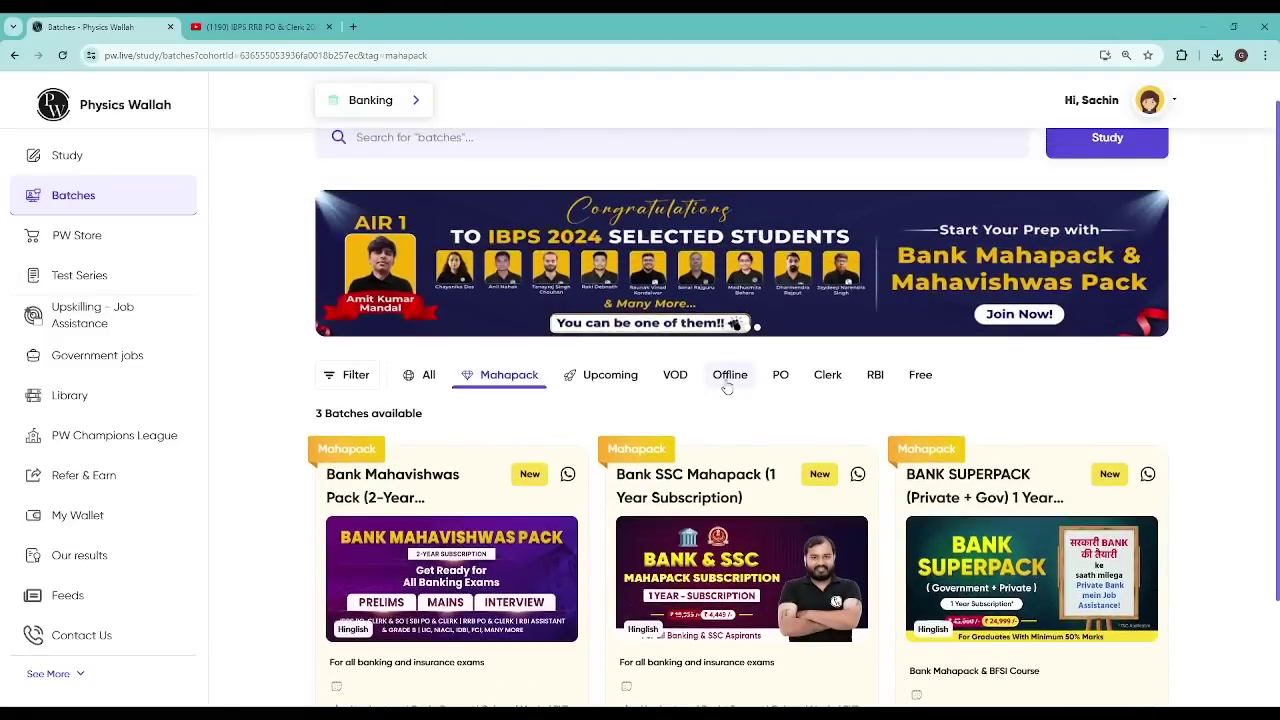